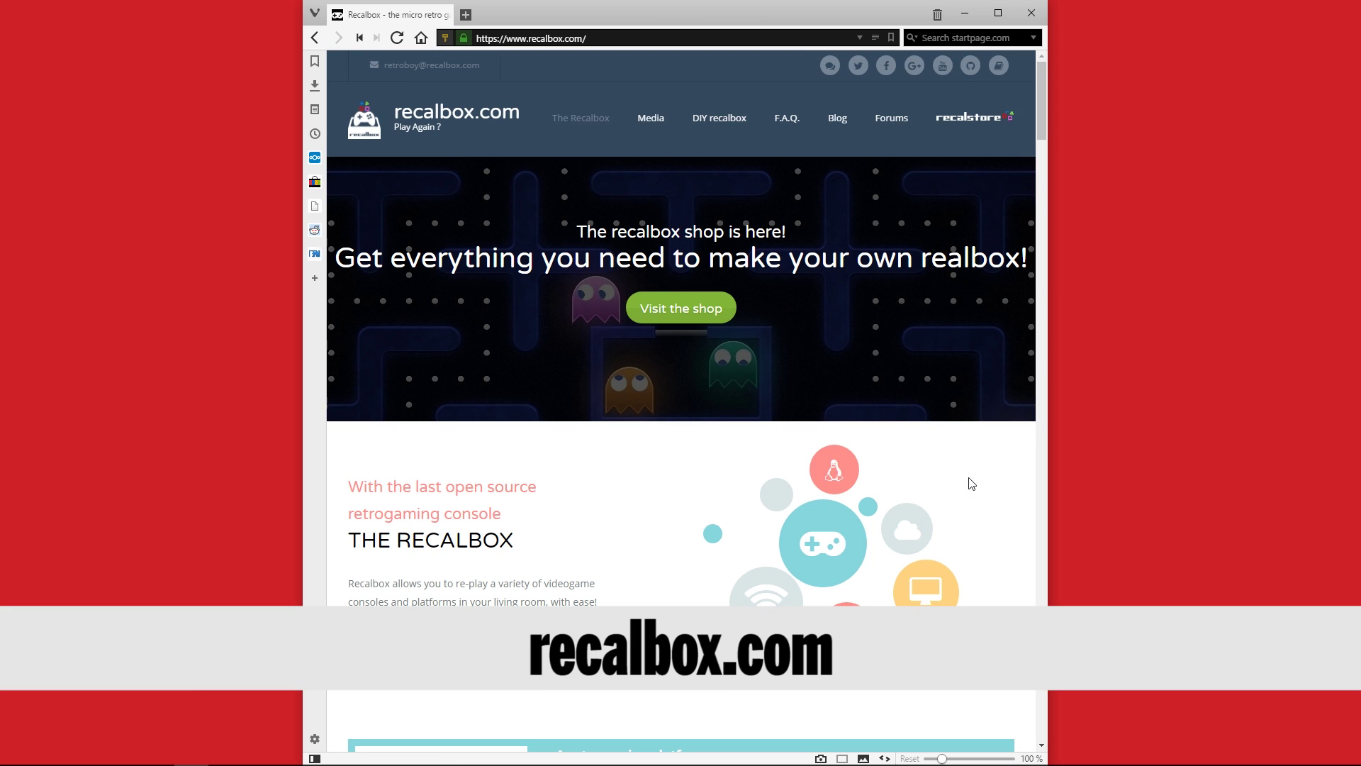
Follow the DIY recalbox guide's Step 2 link to the GitHub recalbox-os releases page
click(700, 115)
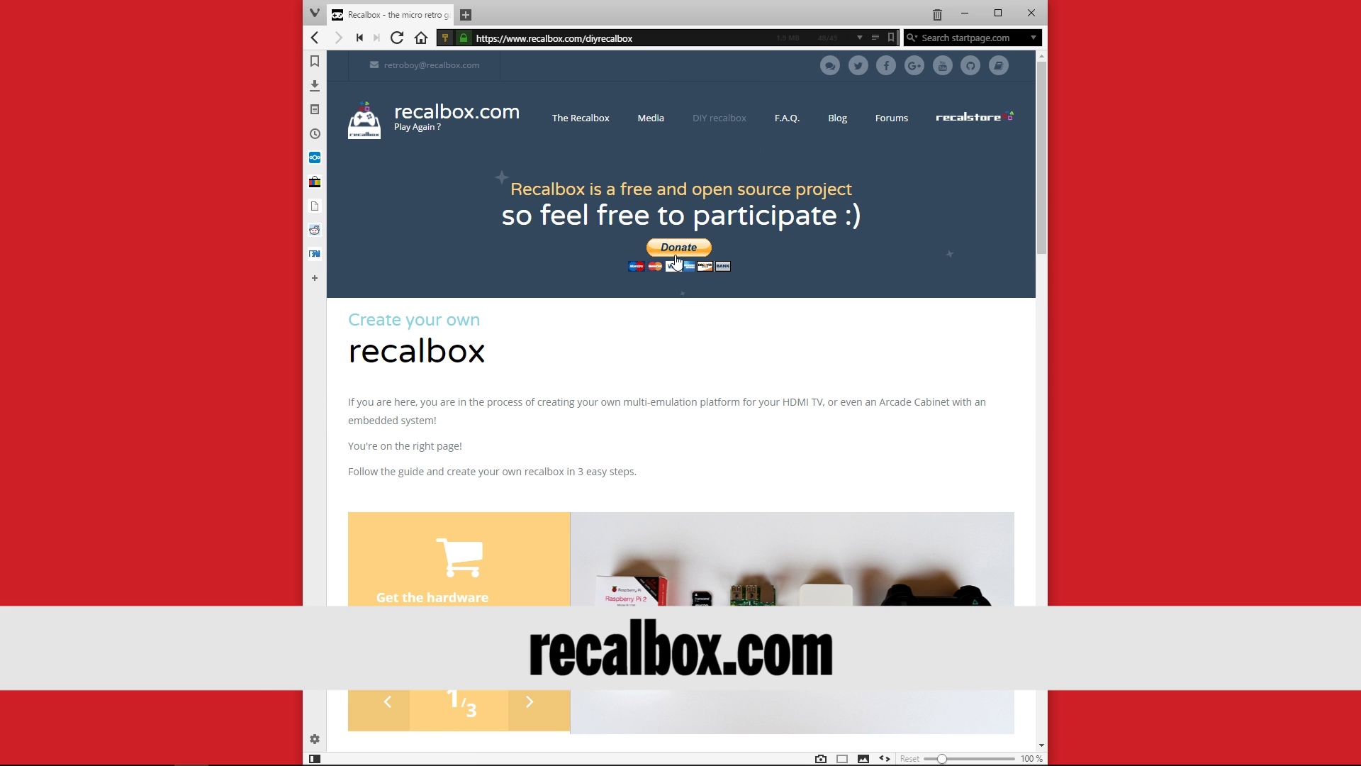
scroll(723, 397, down, 5)
scroll(723, 397, down, 10)
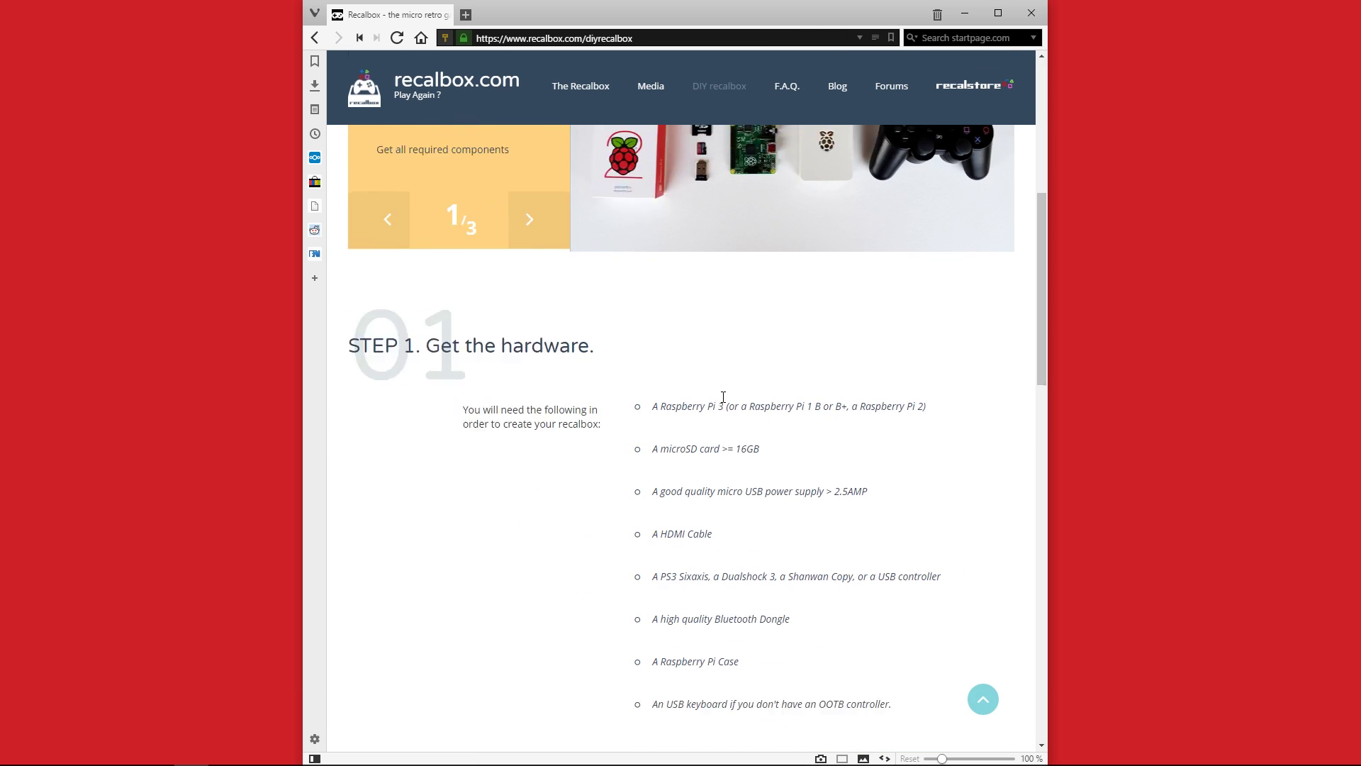
scroll(723, 397, down, 1)
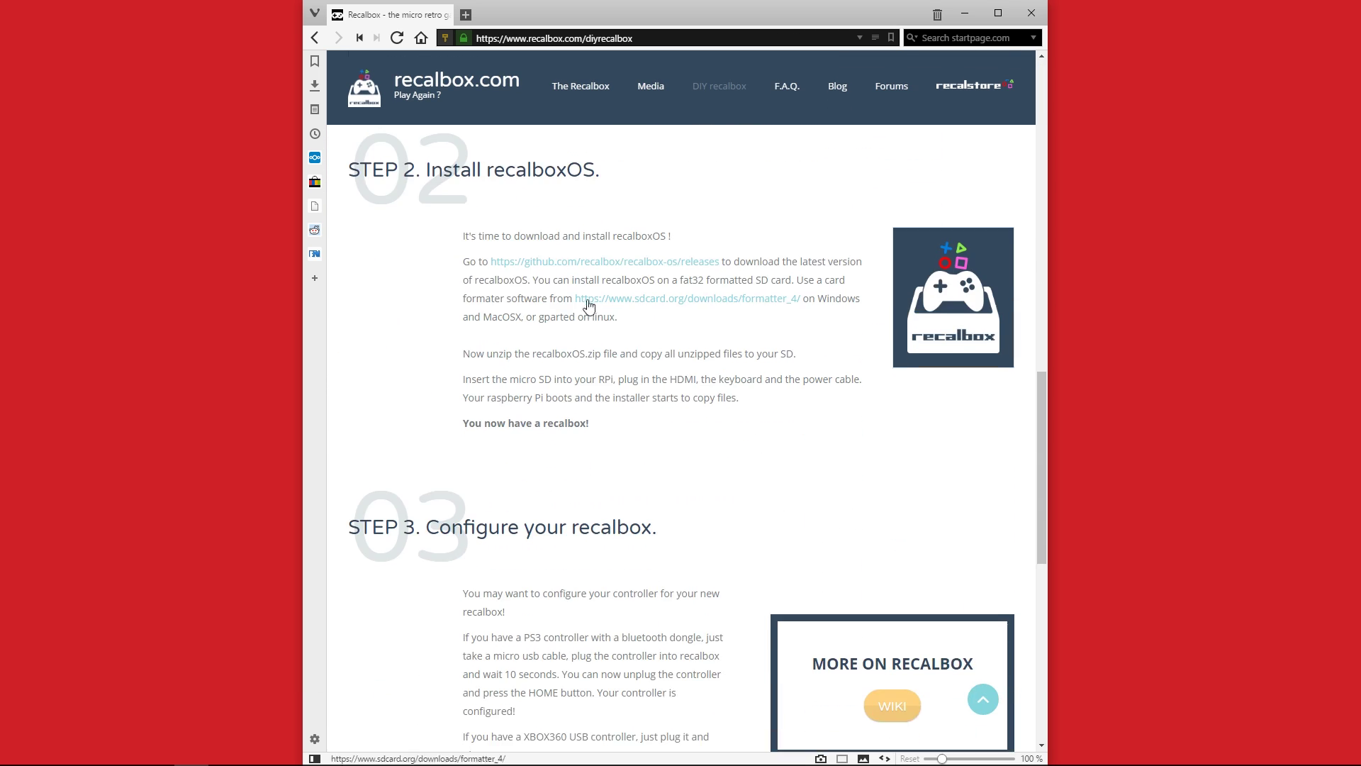
click(657, 268)
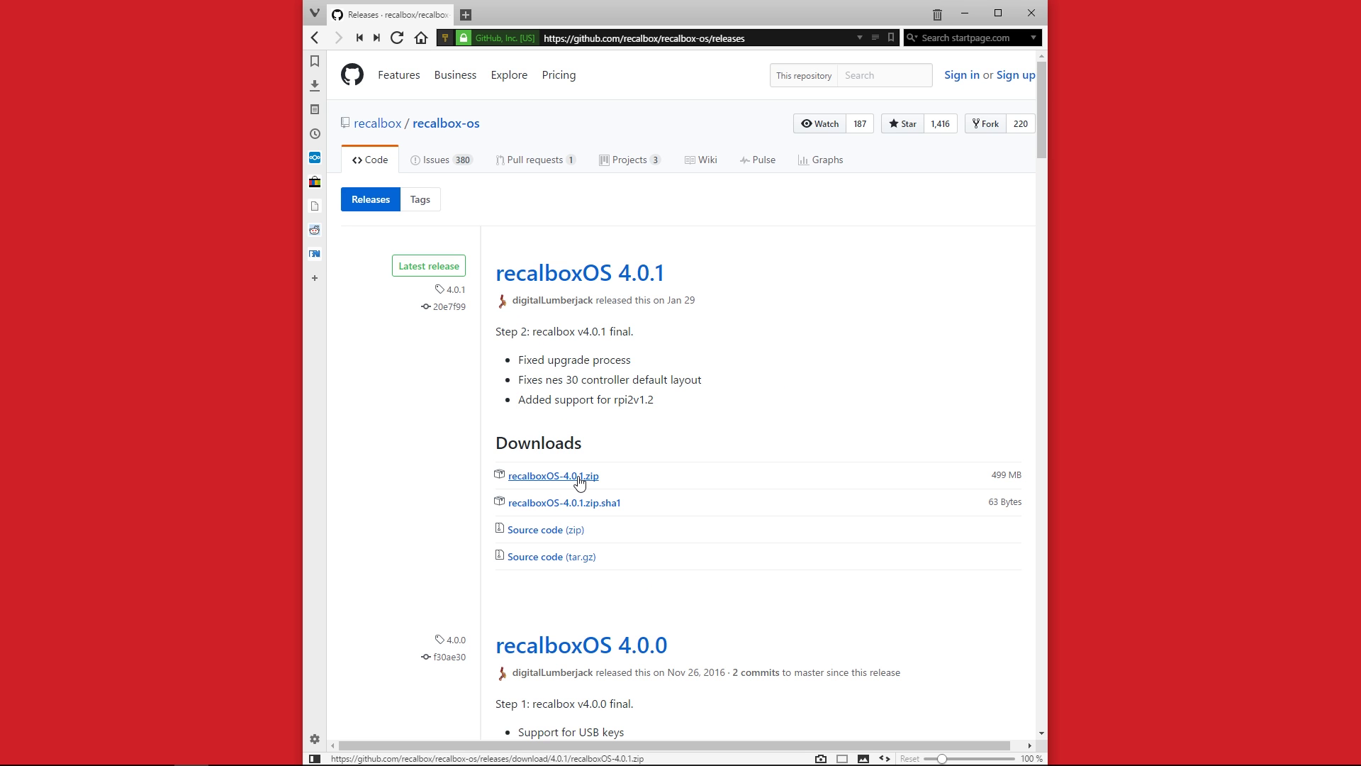
Extract recalboxOS-4.0.1.zip into its own folder and copy all 17 extracted files and folders
click(963, 14)
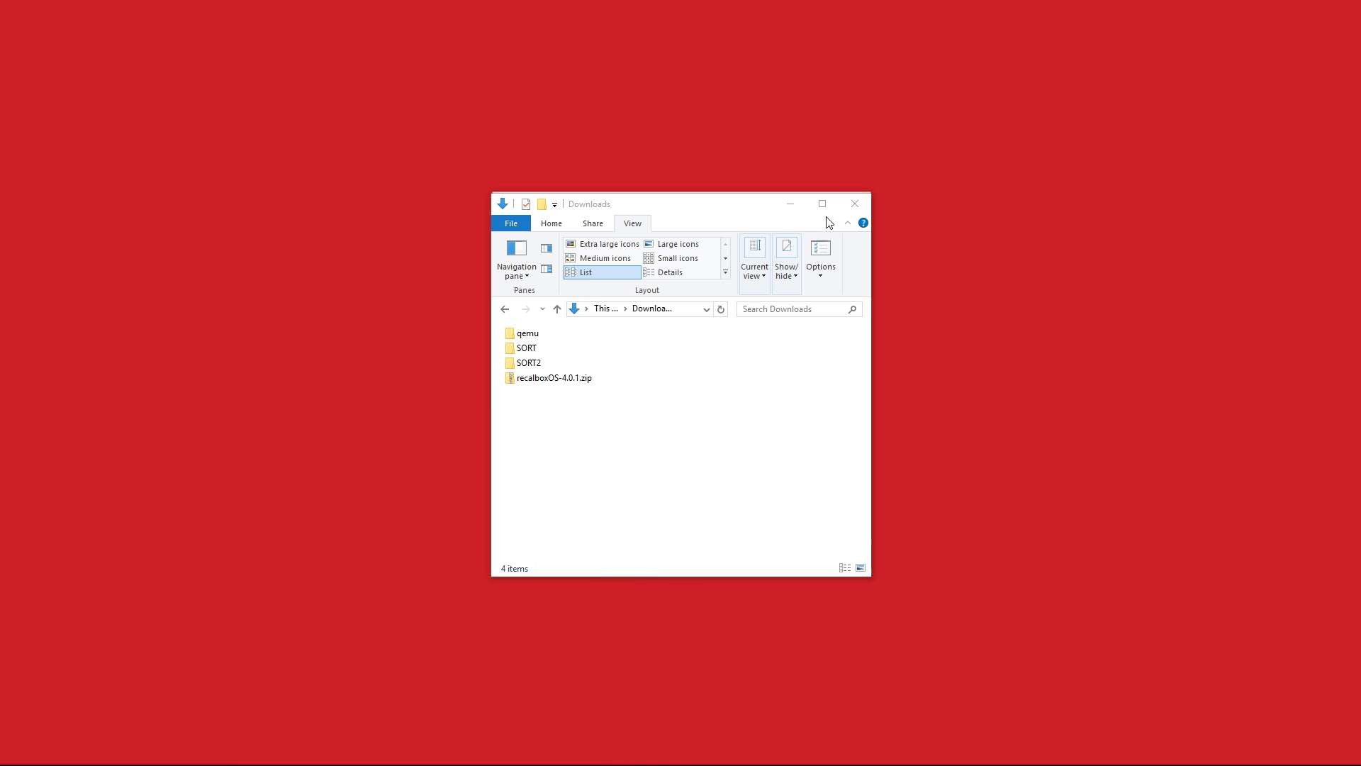
right_click(558, 378)
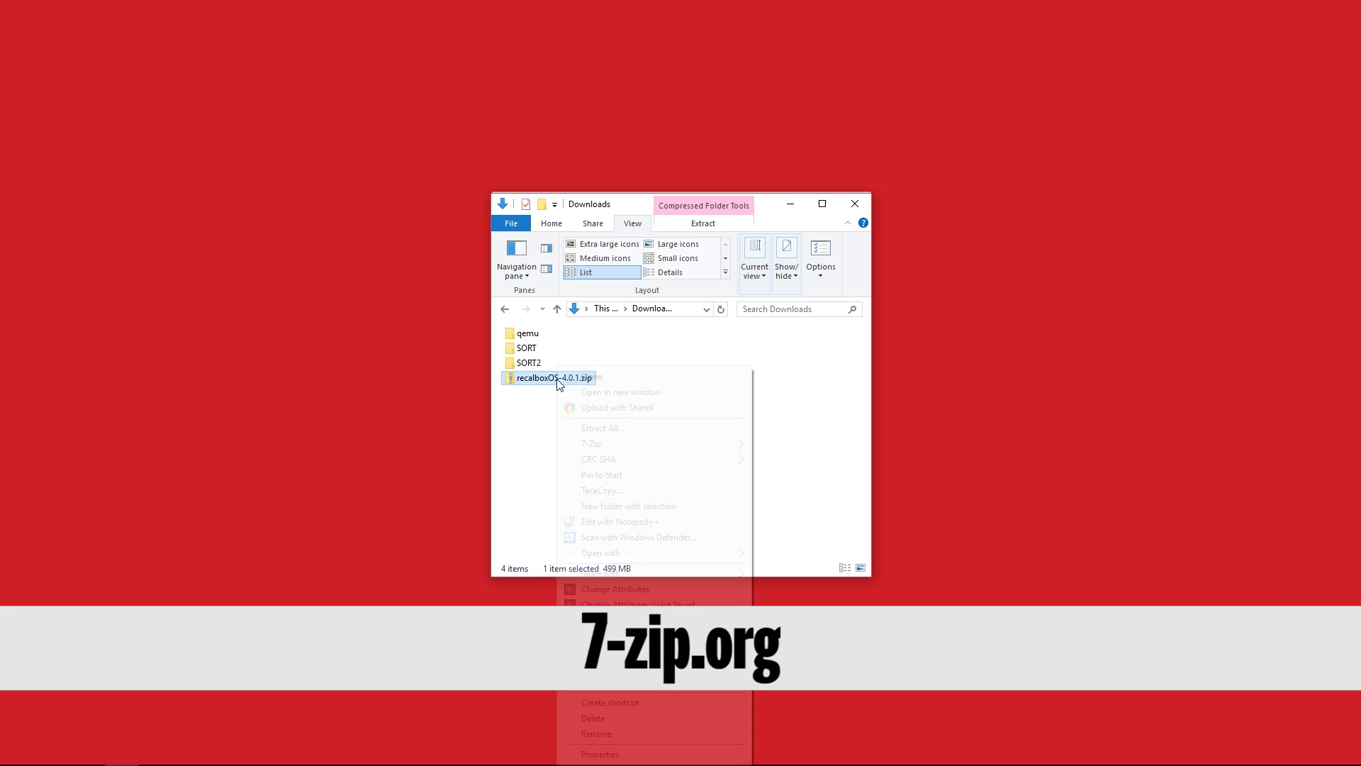
mouse_move(621, 450)
click(820, 508)
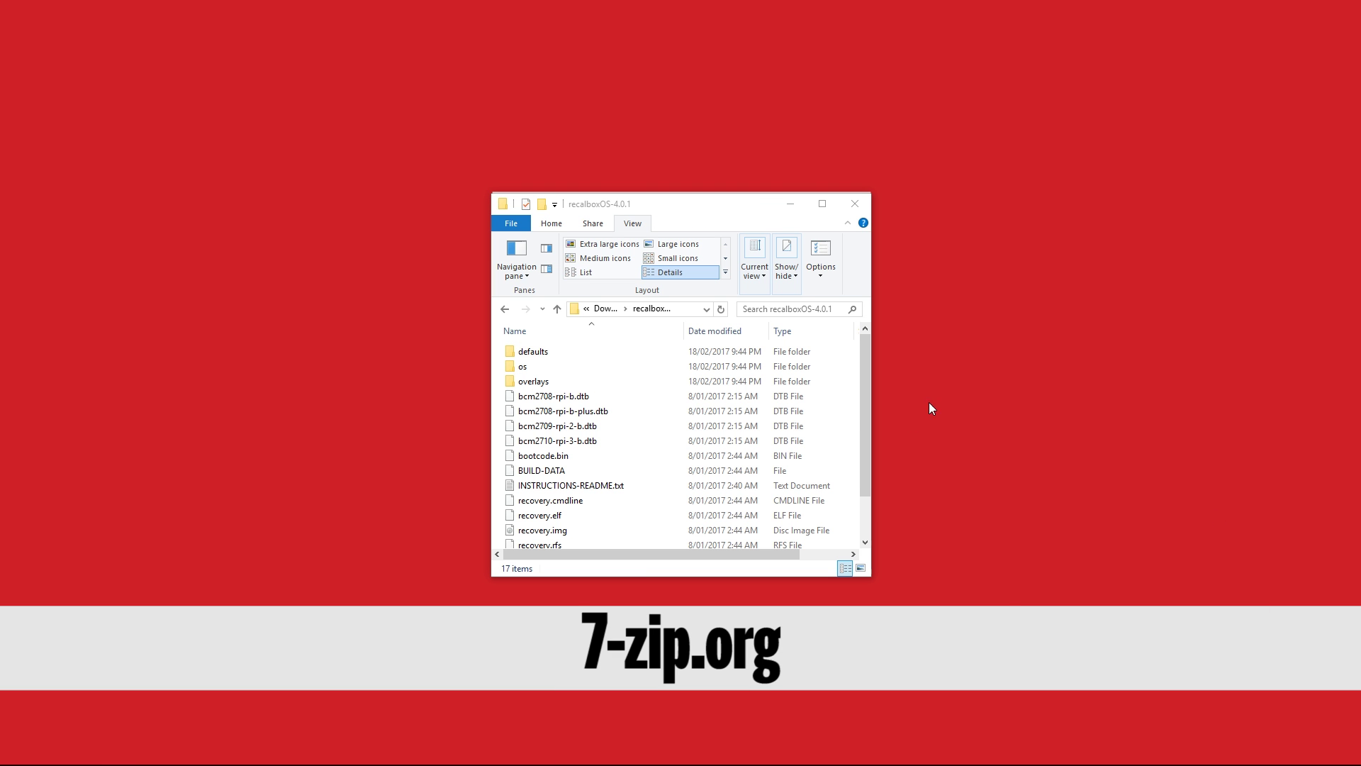
click(631, 416)
key(ctrl+a)
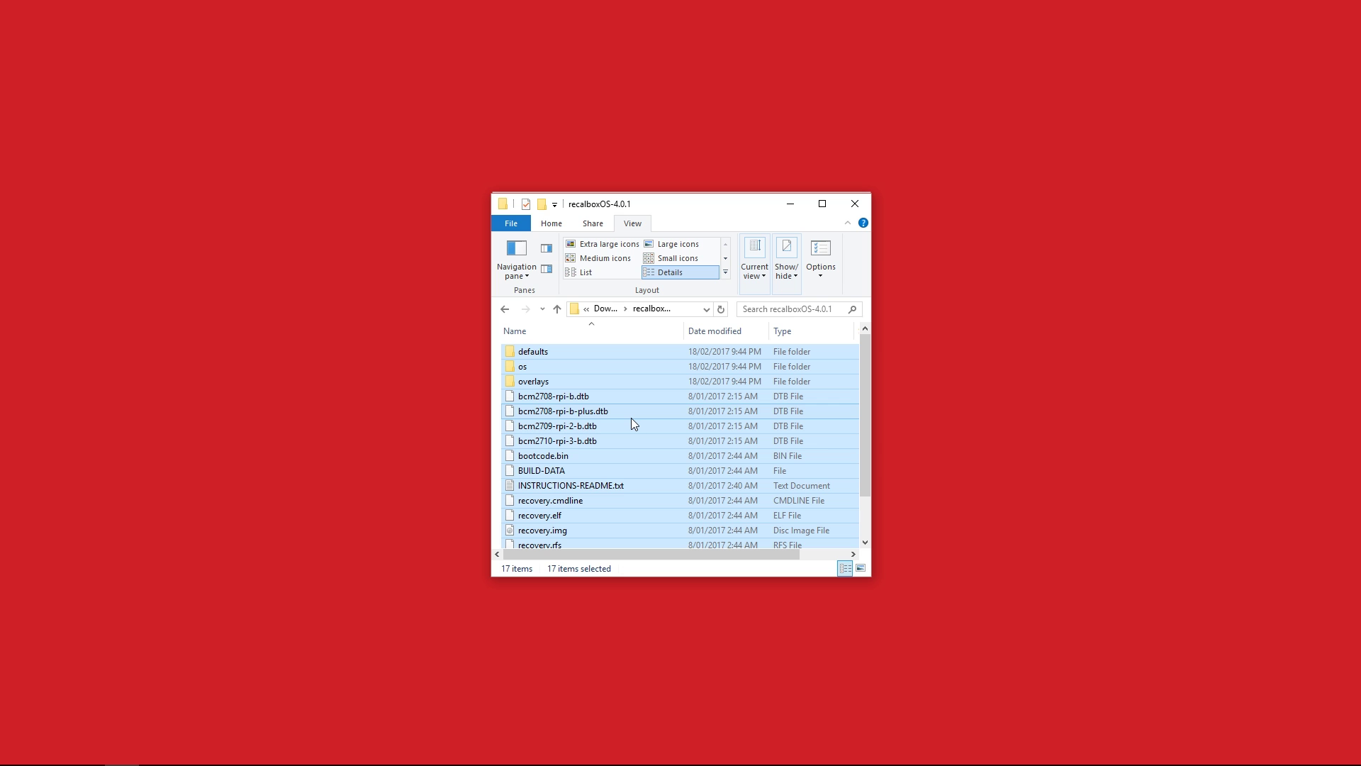
right_click(633, 423)
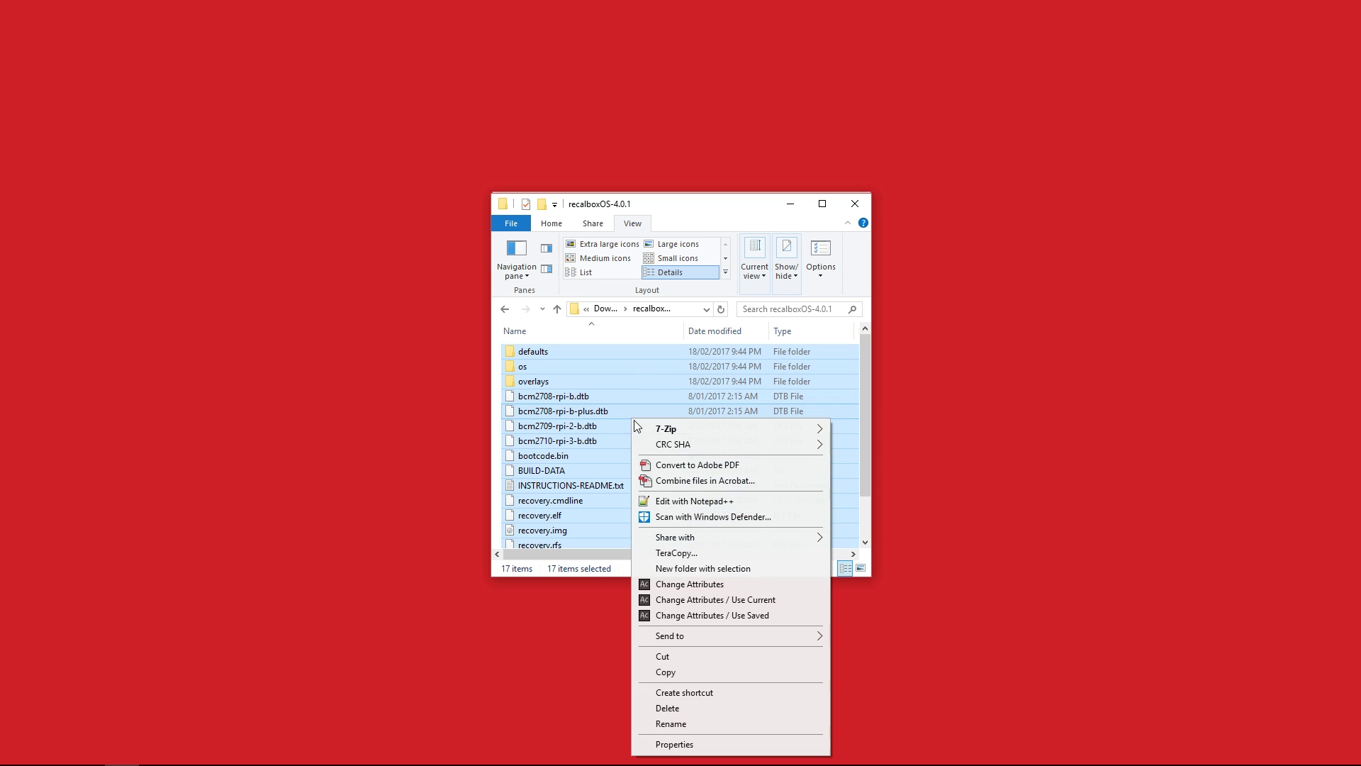
click(677, 669)
Paste the copied recalboxOS files onto the empty NEW VOLUME (F:) drive
click(683, 308)
text(f:)
key(Return)
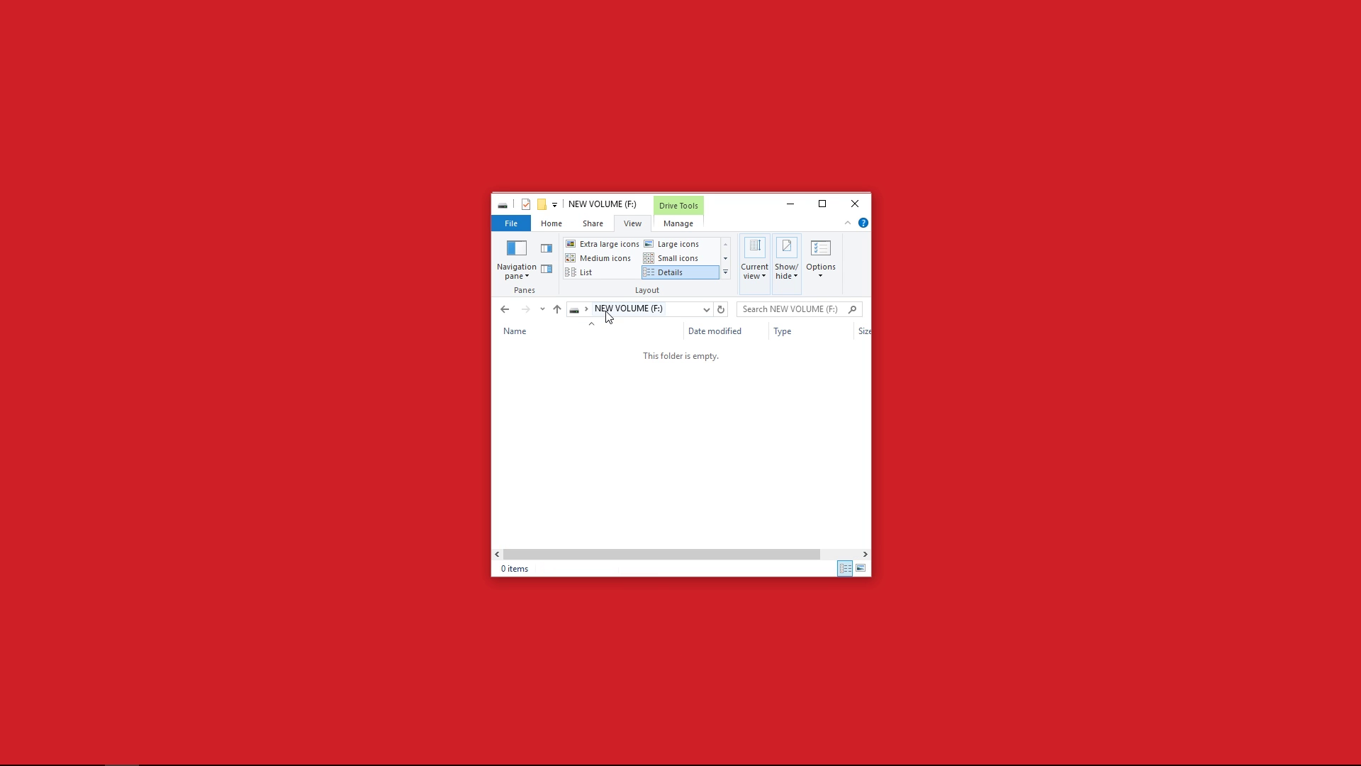
right_click(667, 394)
click(698, 488)
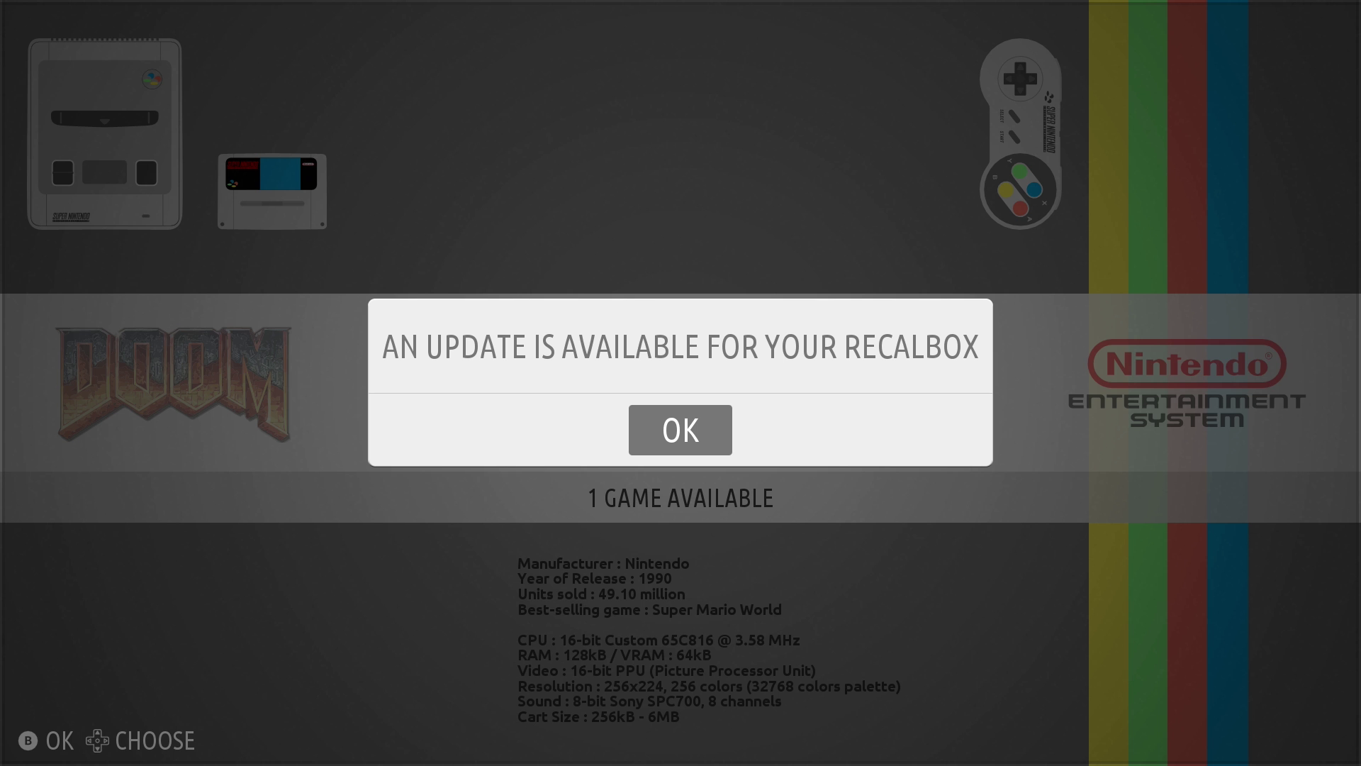
Run Start Update from System Settings > Updates, confirm YES, and reboot into version 4.0.2
key(Return)
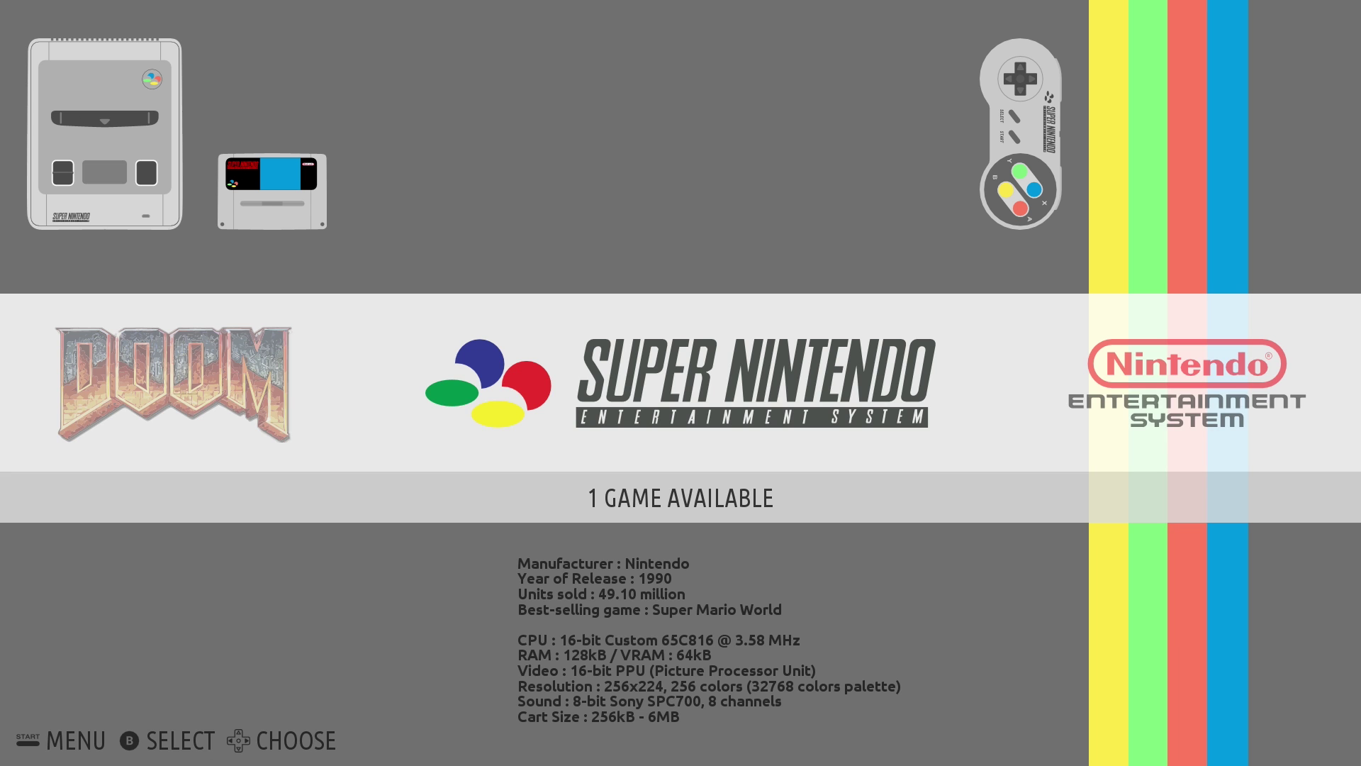
key(Return)
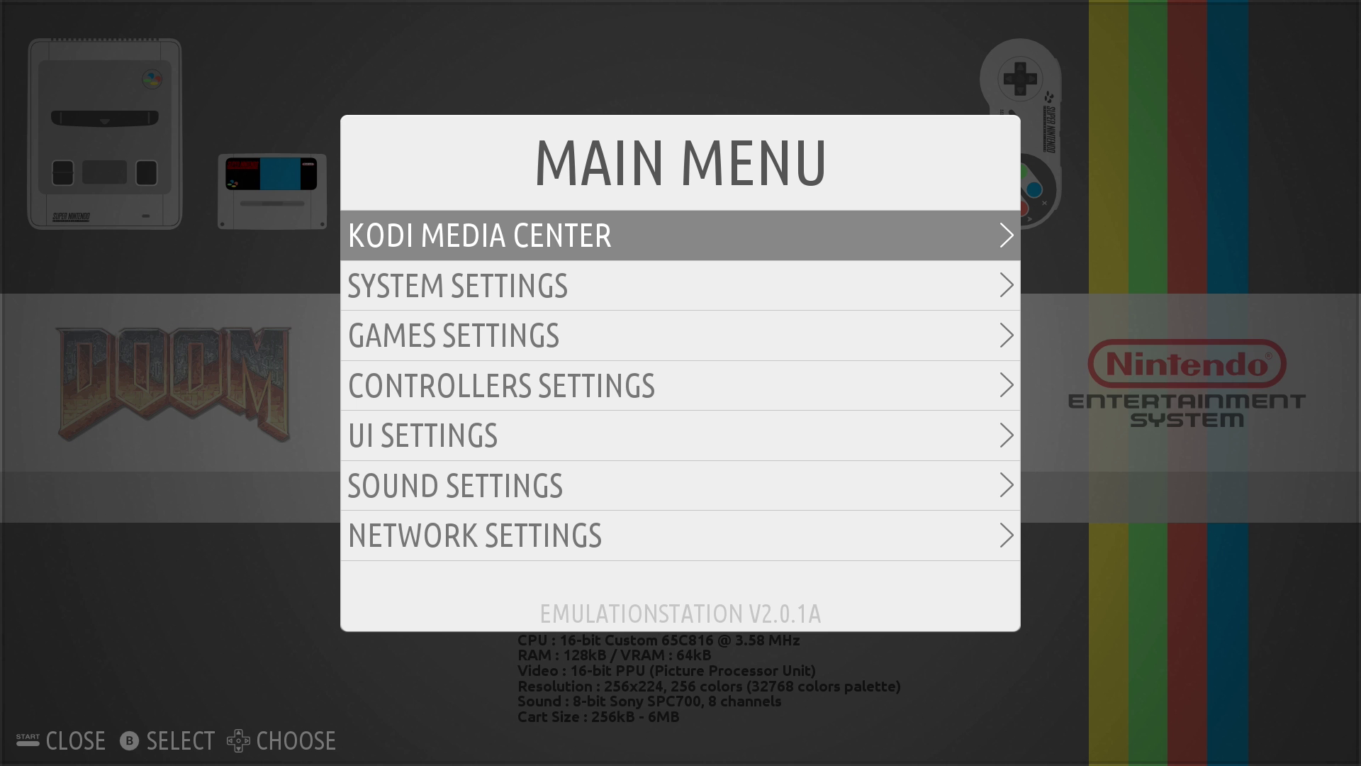
key(Down)
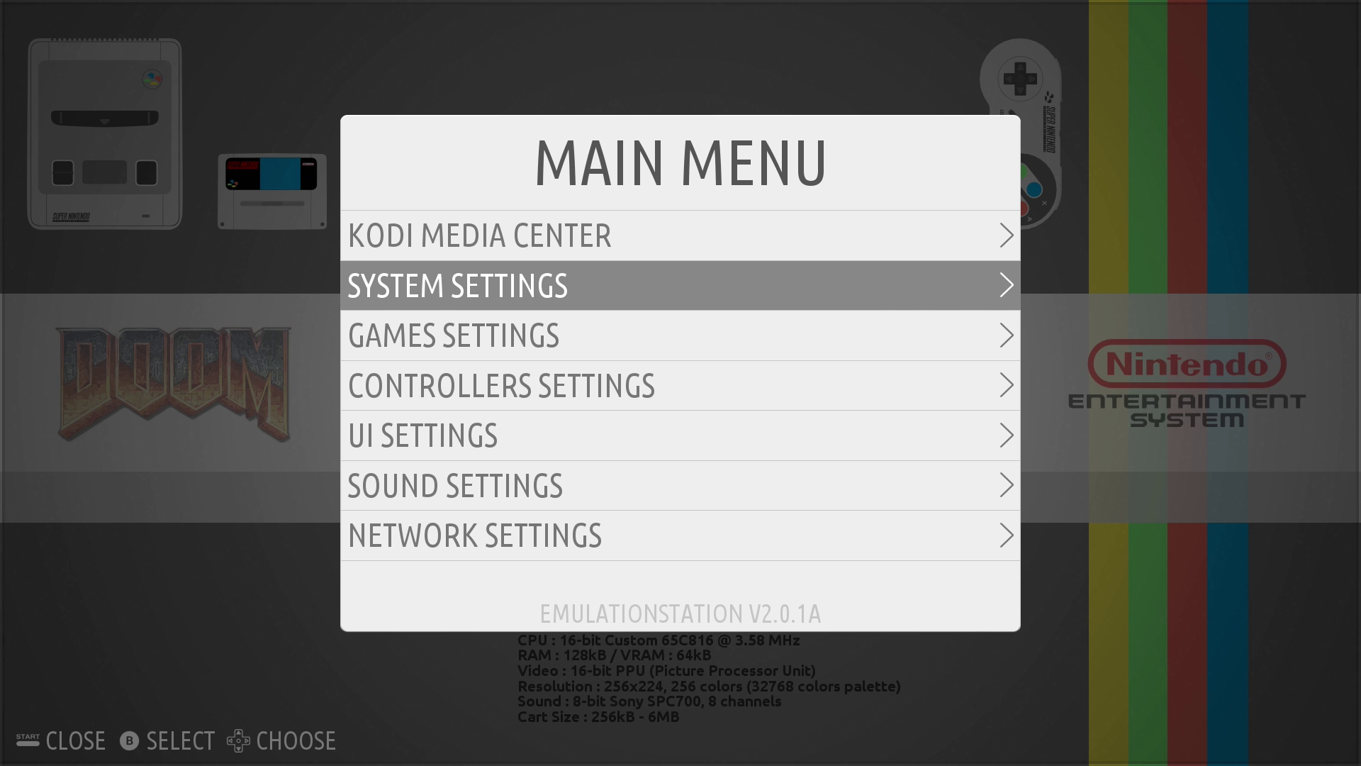
key(Return)
key(Down)
key(Down)
key(Down)
key(Down)
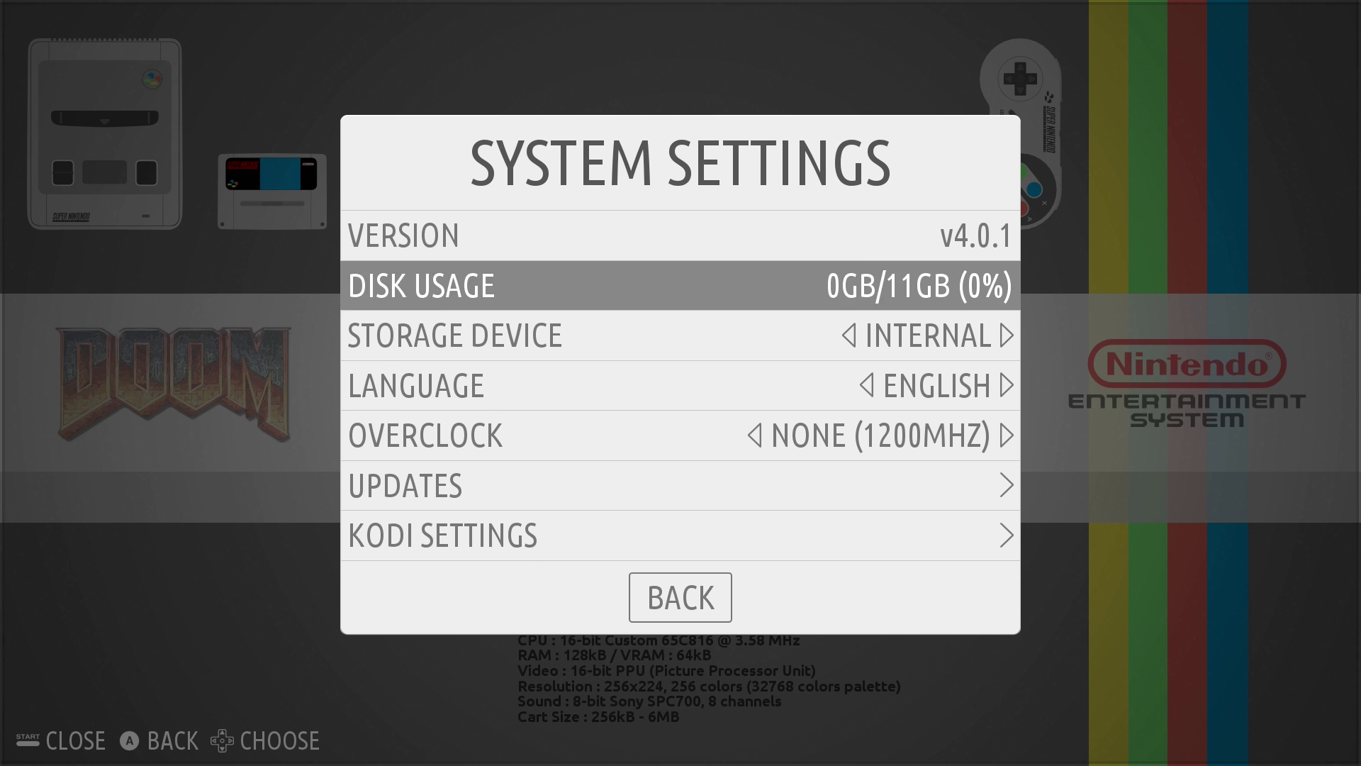
key(Down)
key(Return)
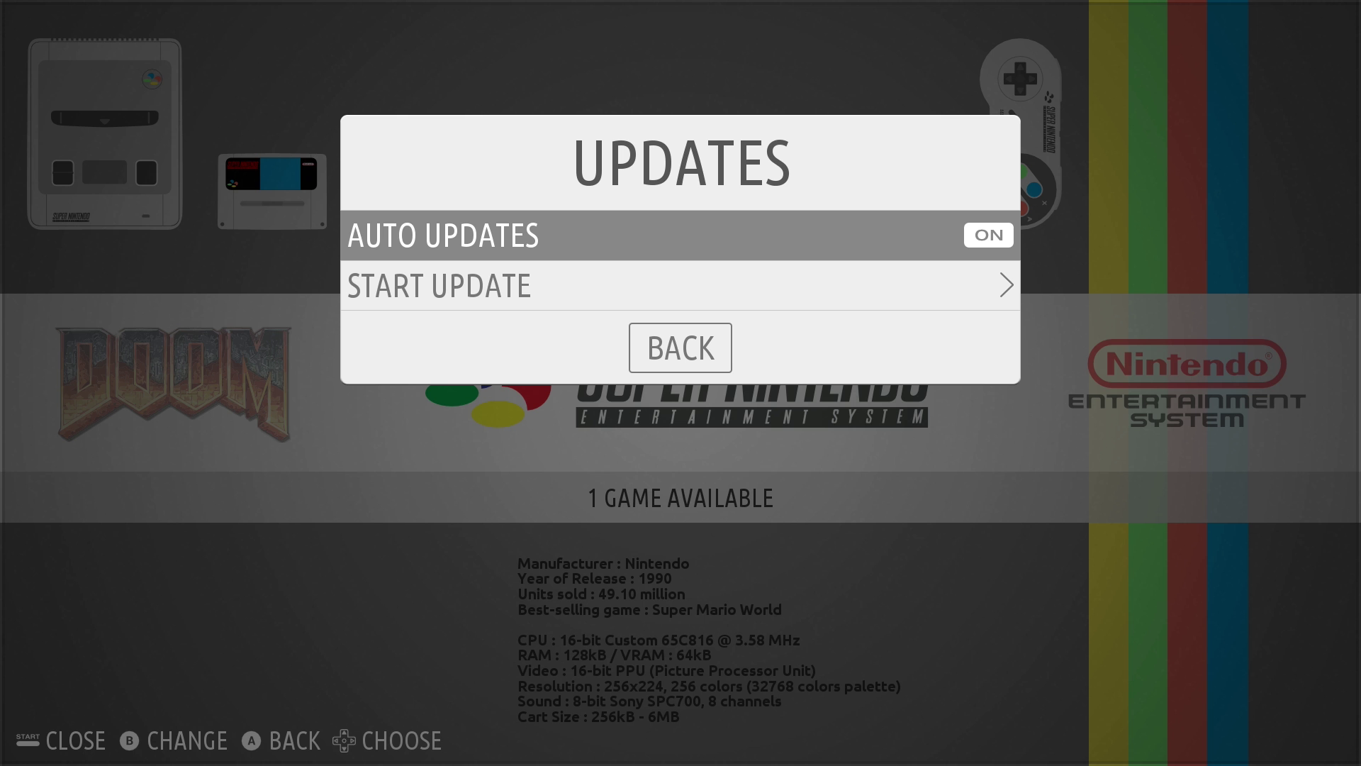
key(Down)
key(Return)
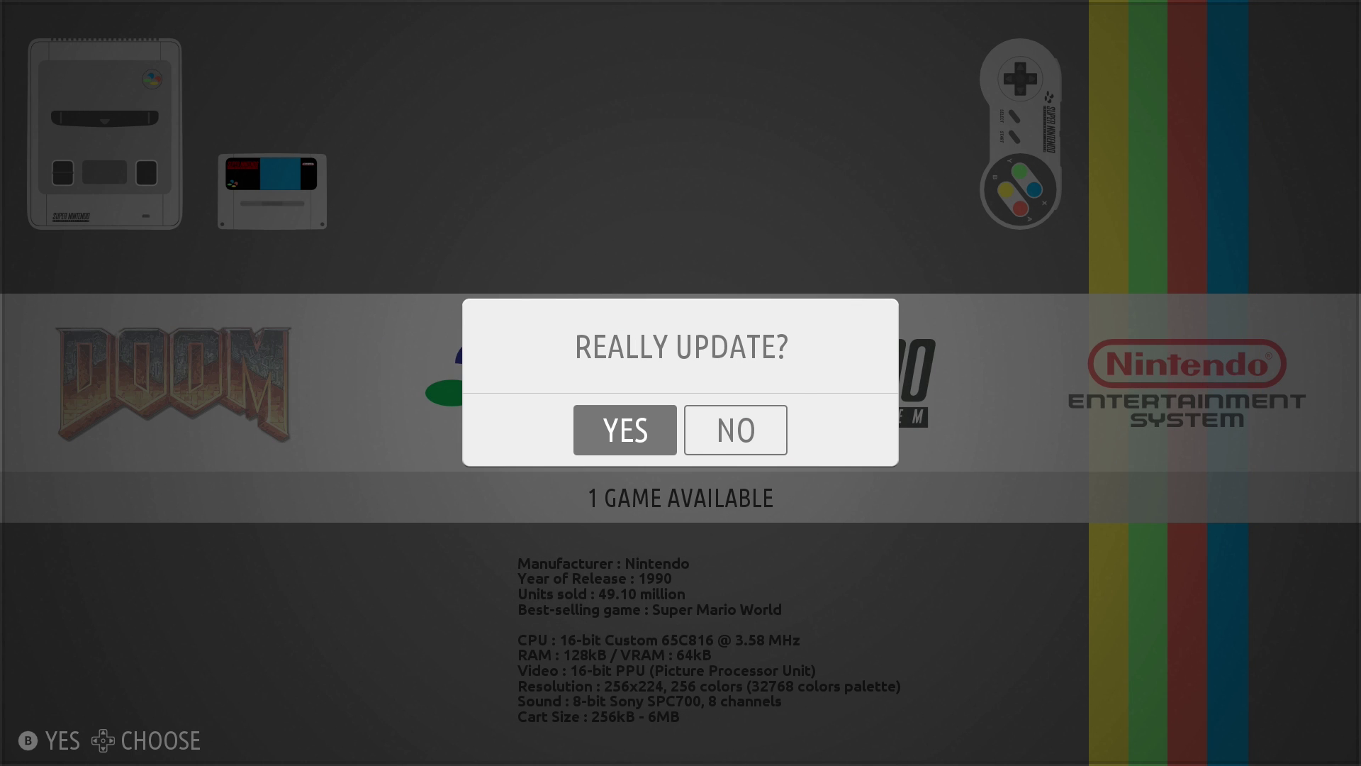
key(Return)
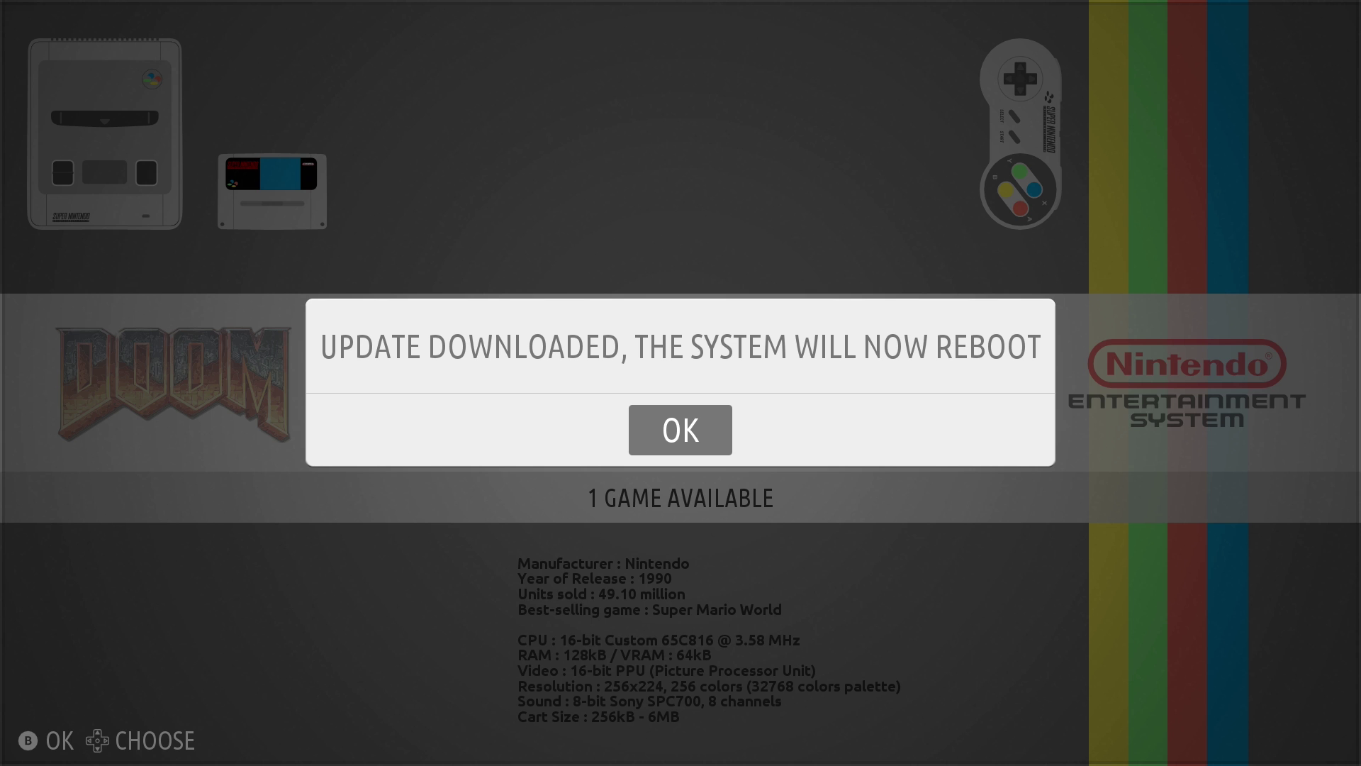
key(Return)
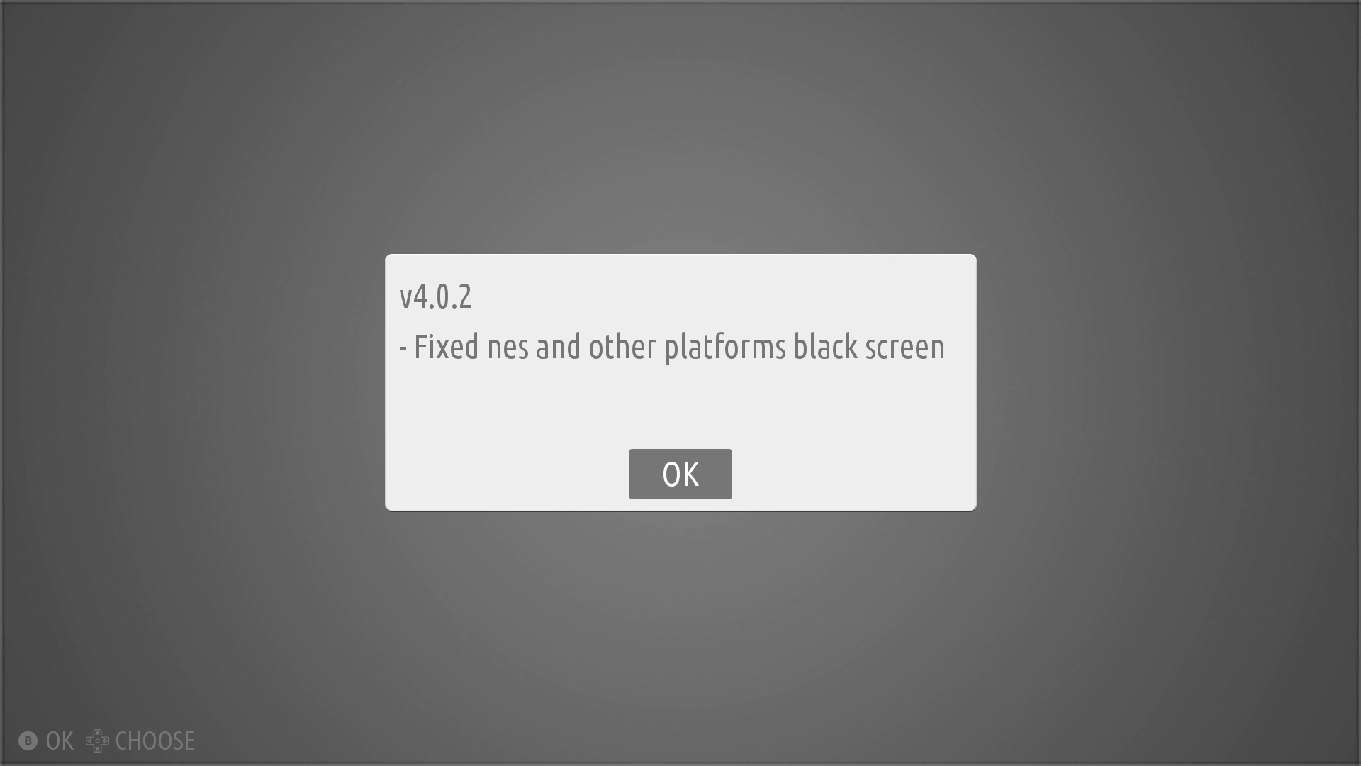
Dismiss the 4.0.2 changelog and open Network Settings to read IP address 192.170.0.166
key(Return)
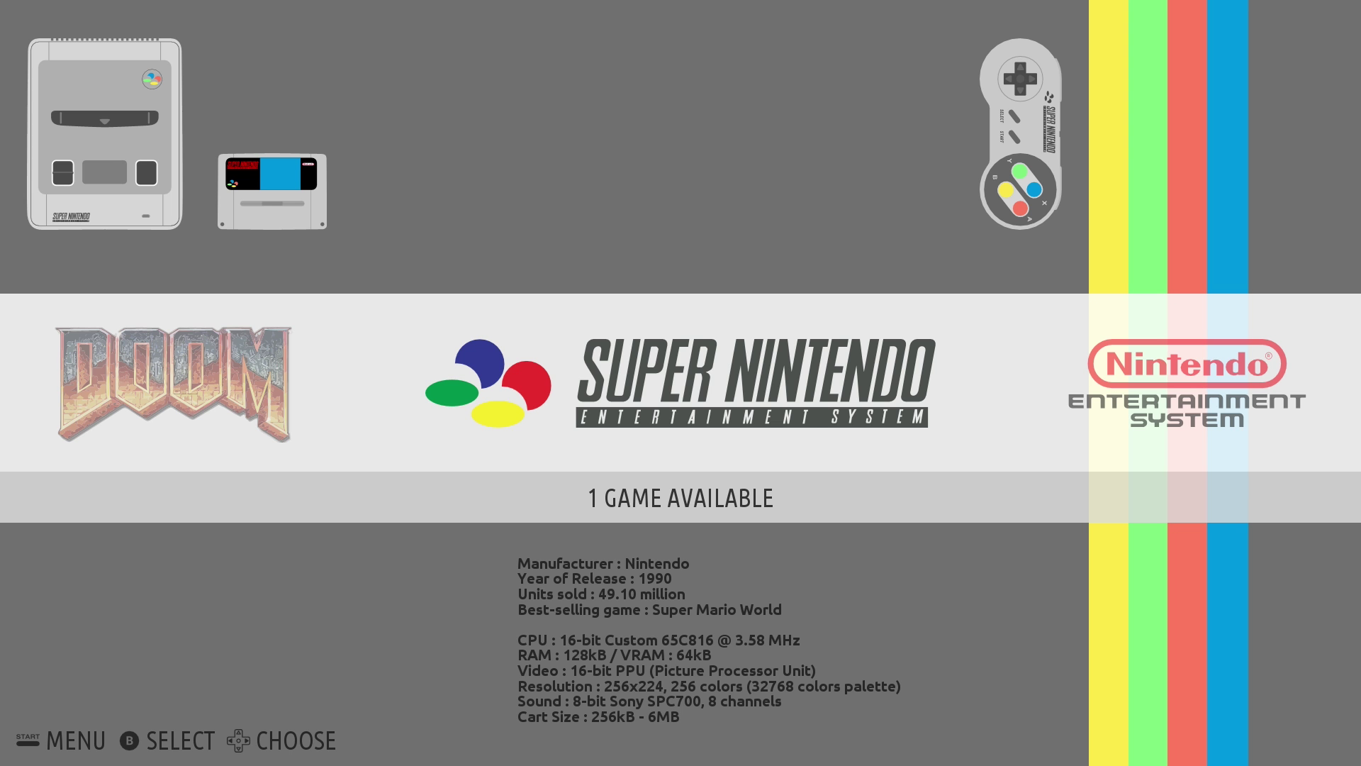
key(Return)
key(Down)
key(Down)
key(Down)
key(Down)
key(Down)
key(Down)
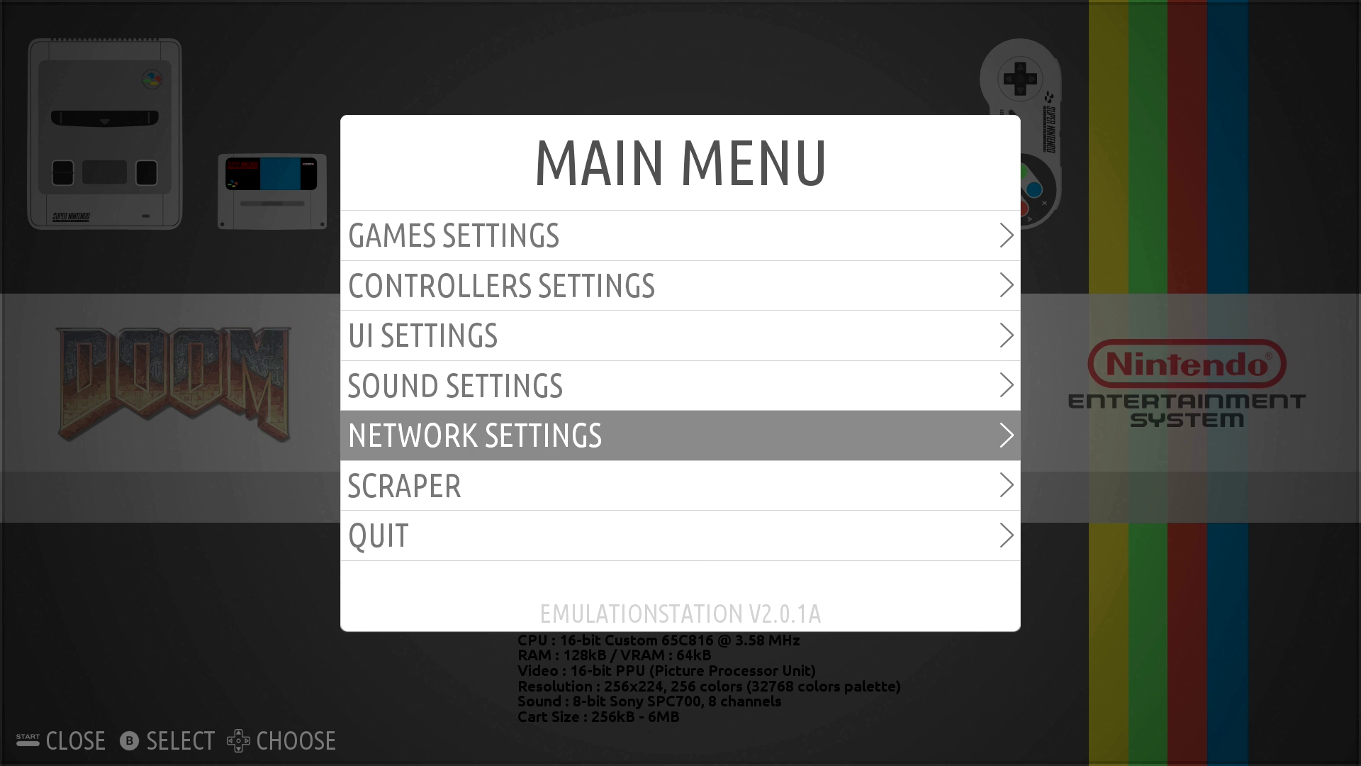
key(Return)
key(Down)
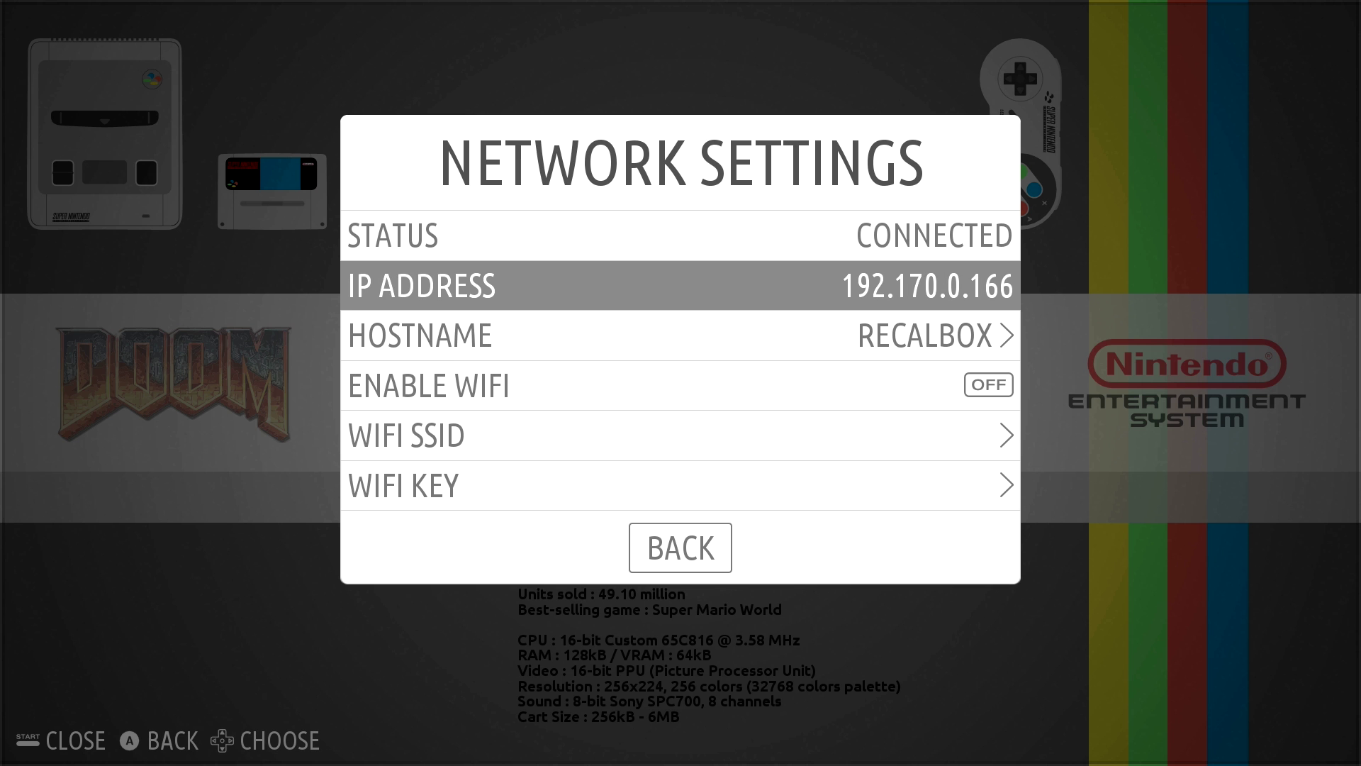
key(Down)
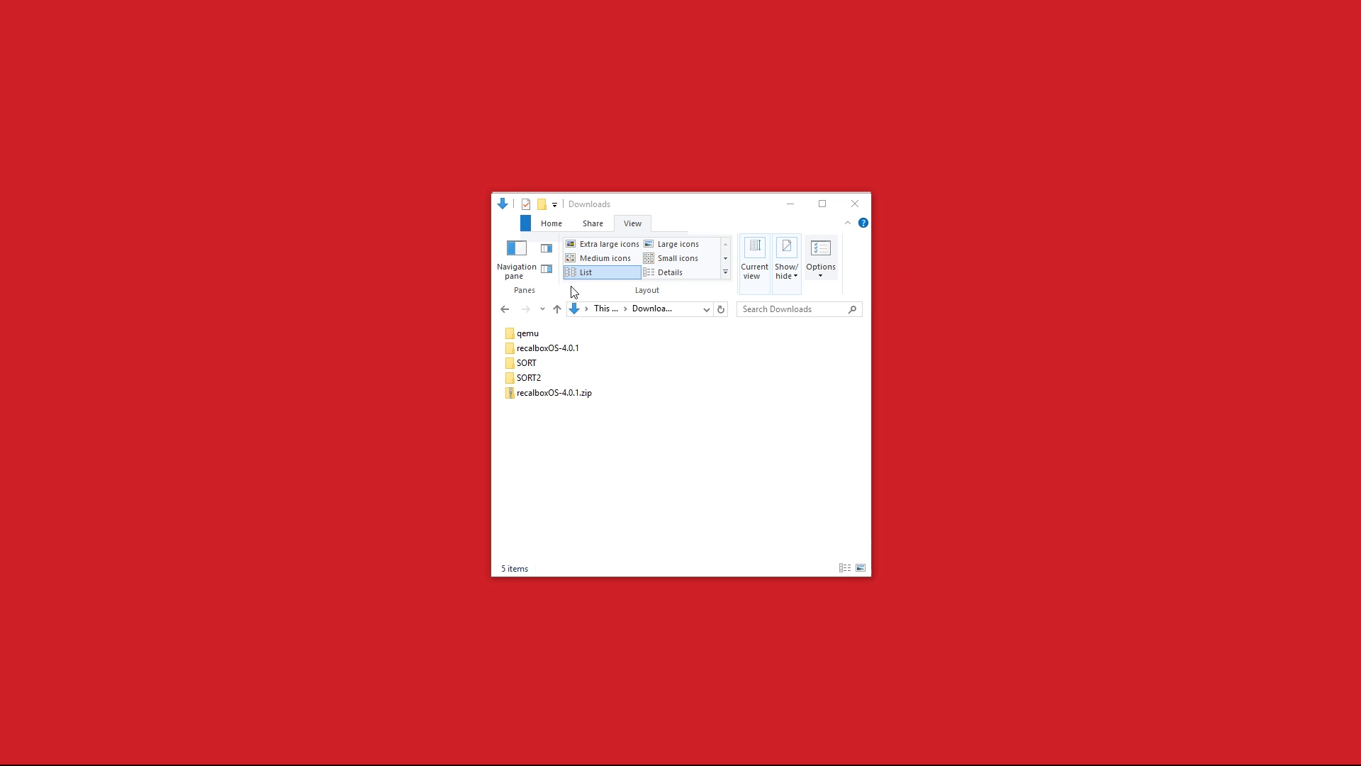
Go to the \\RECALBOX network location from the File Explorer address bar
click(687, 311)
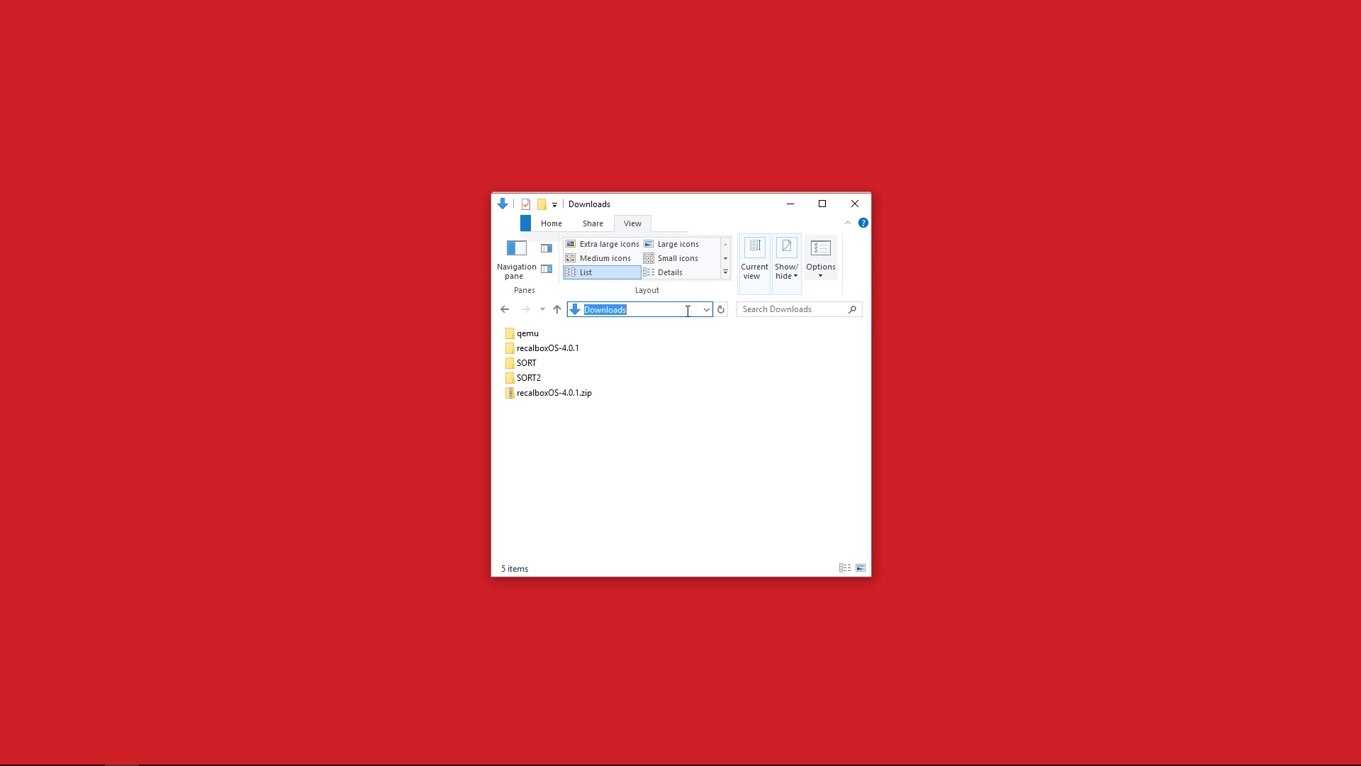
text(\RECALBOX)
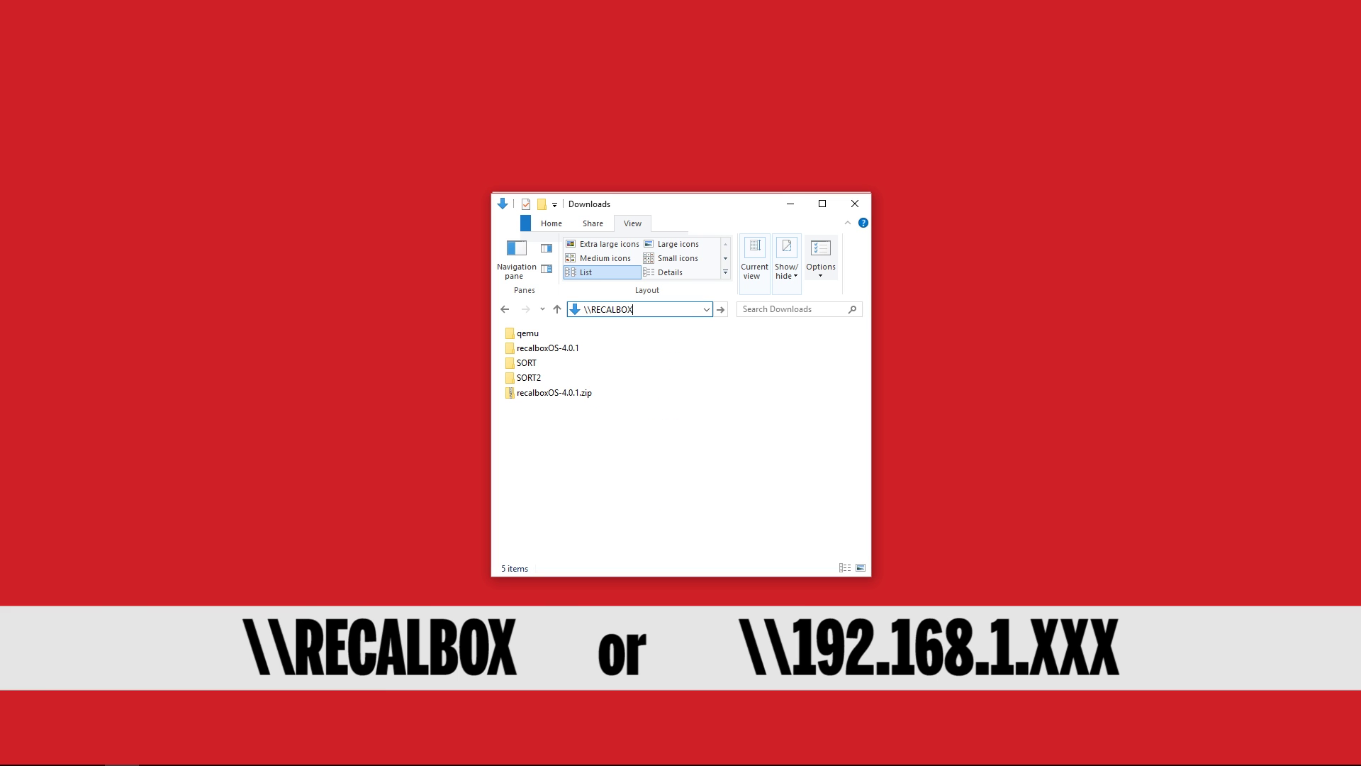
key(Return)
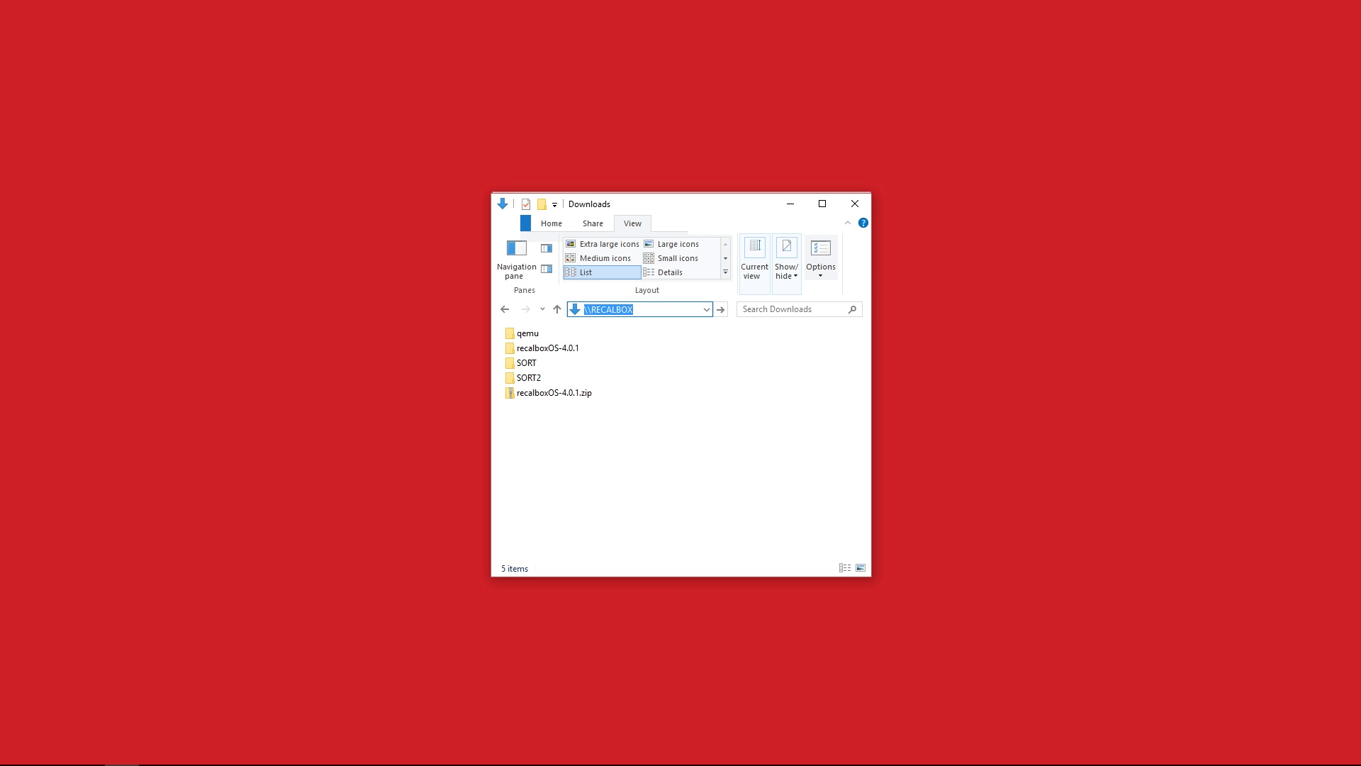
key(Home)
key(Return)
Sign in to RECALBOX with the Recalbox user name and password
text(root)
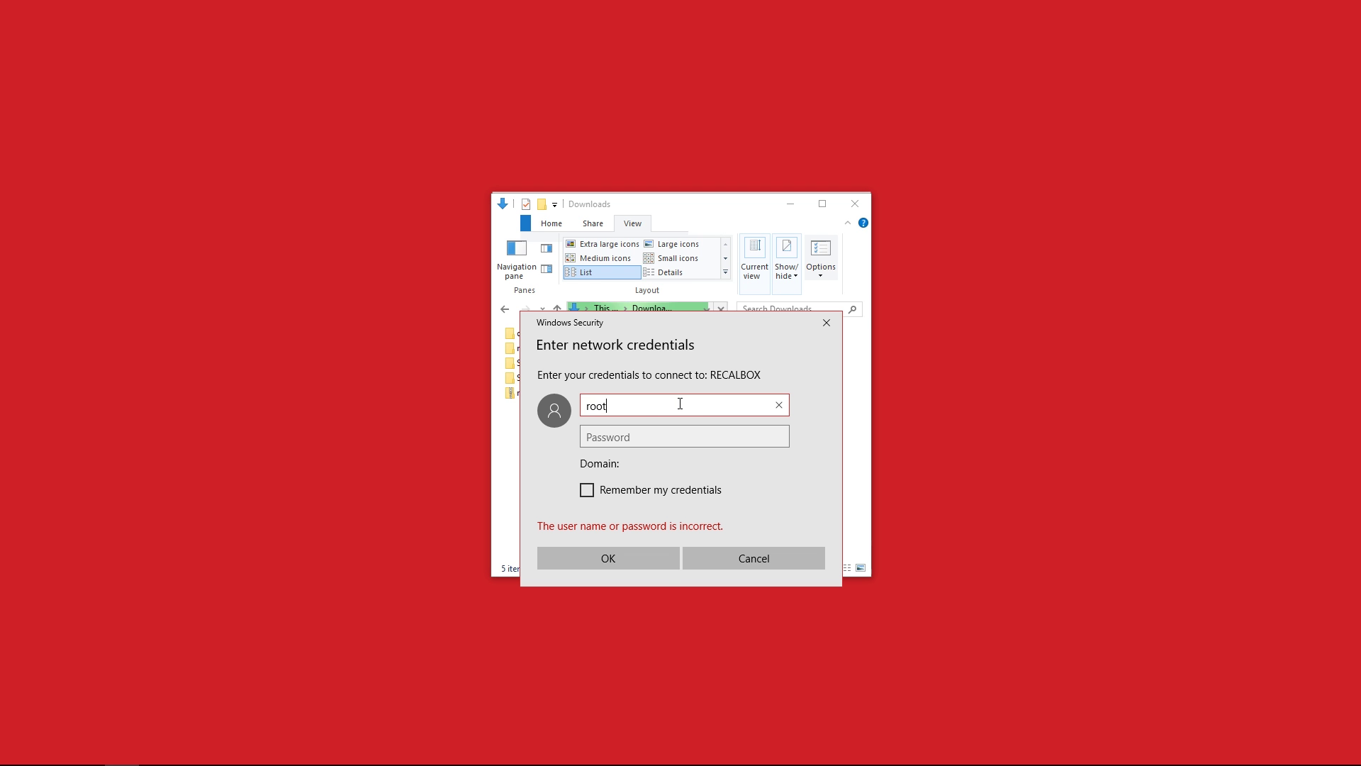
key(Tab)
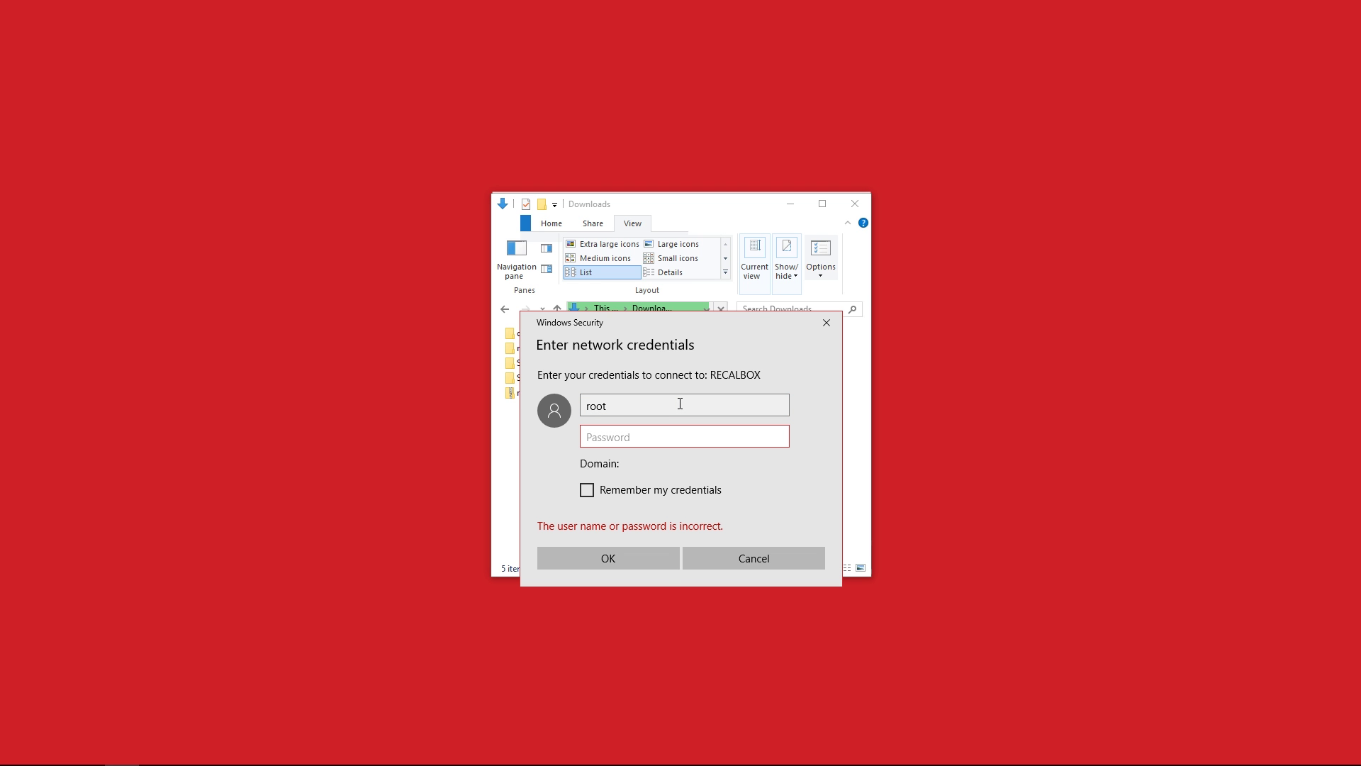
text(recalboxroot)
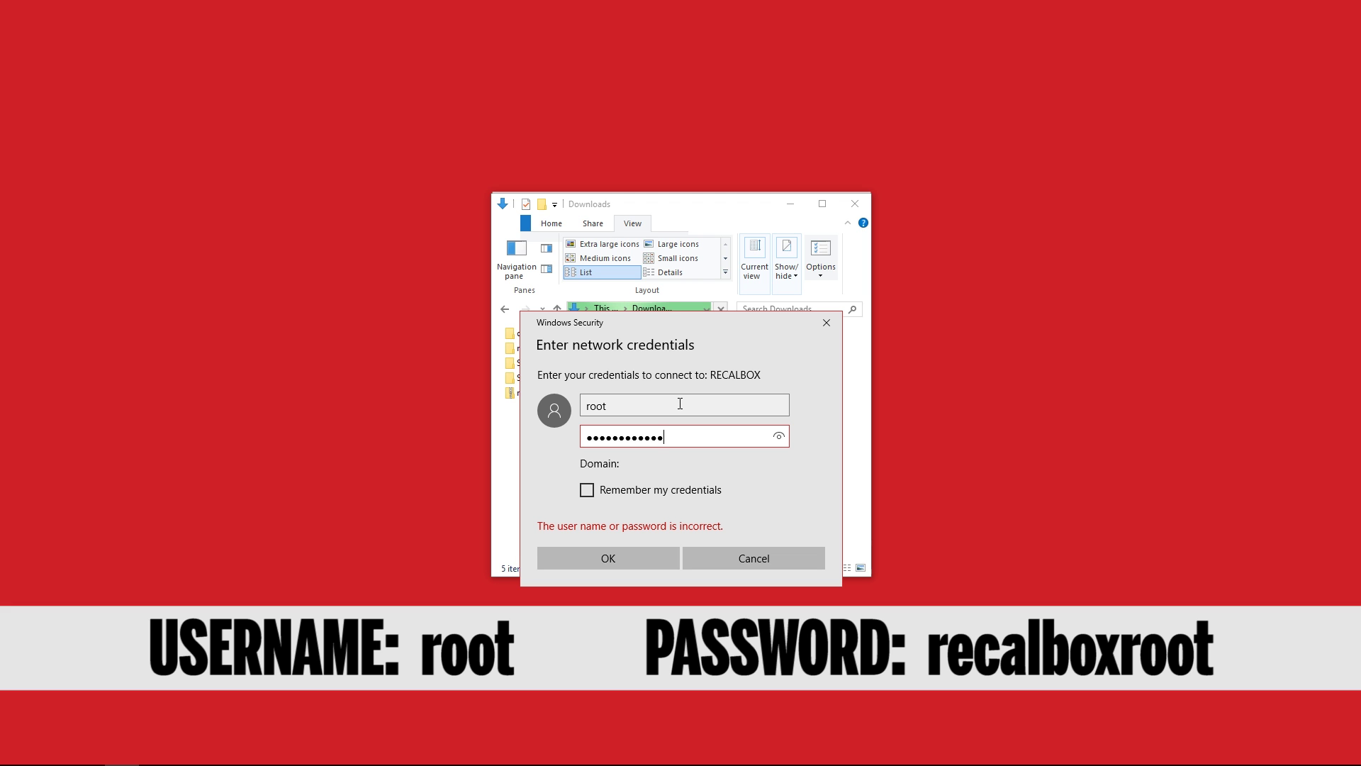
key(Return)
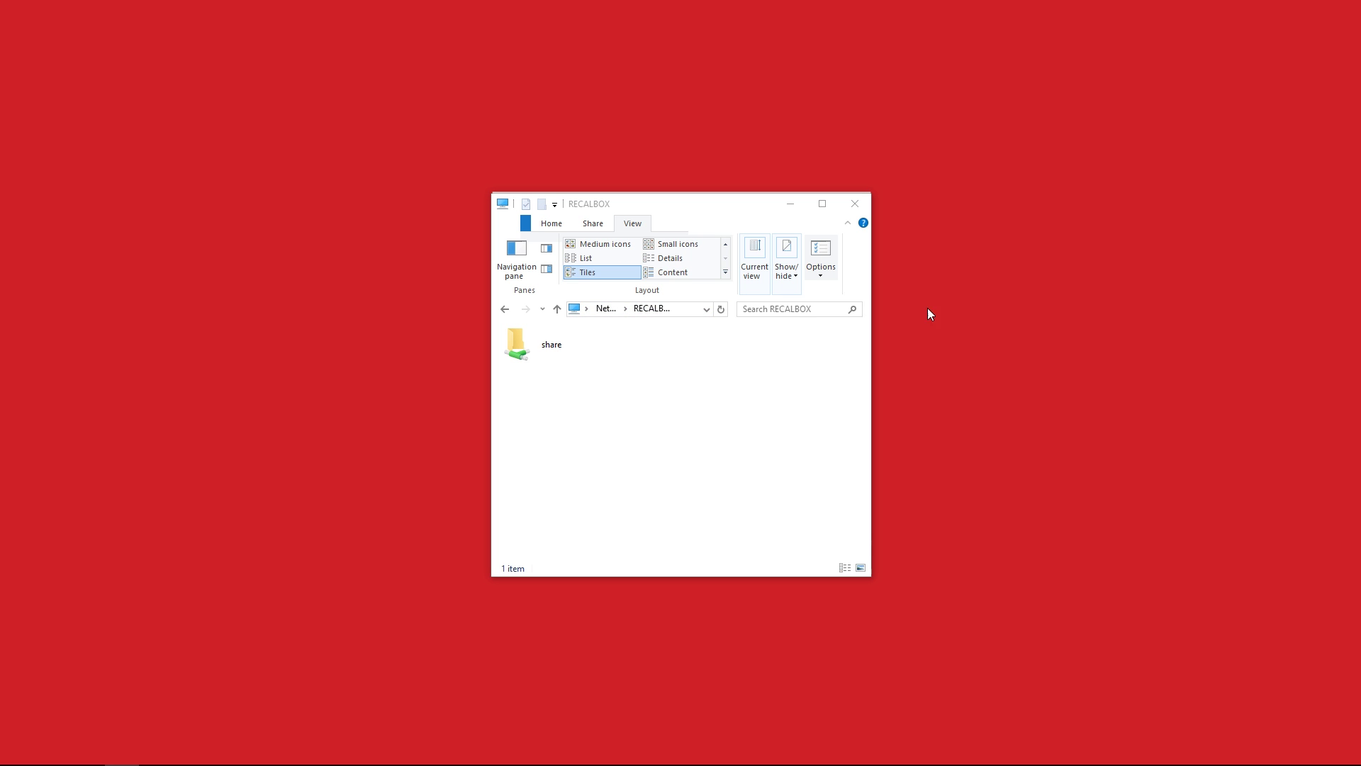
Open share > roms > snes and paste Unirally (E) [!].smc into it
double_click(539, 346)
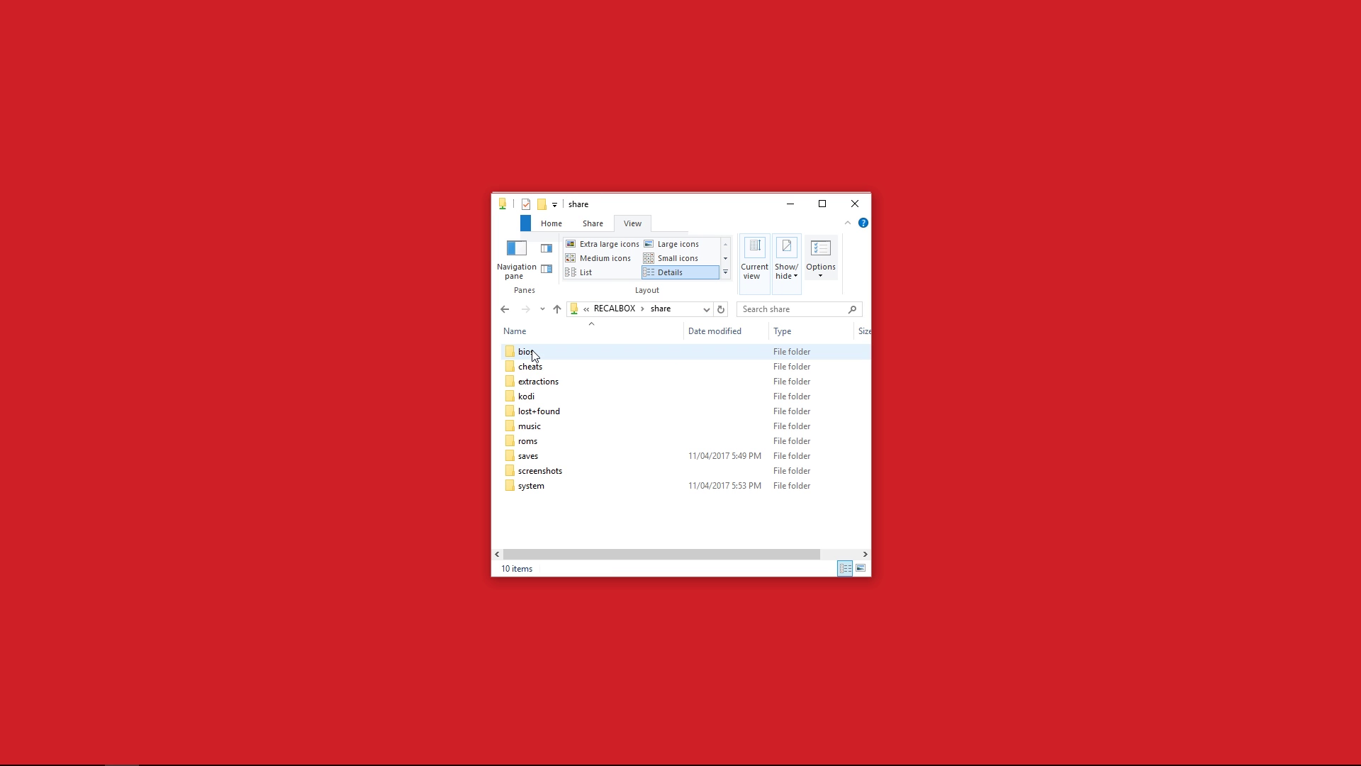
double_click(538, 443)
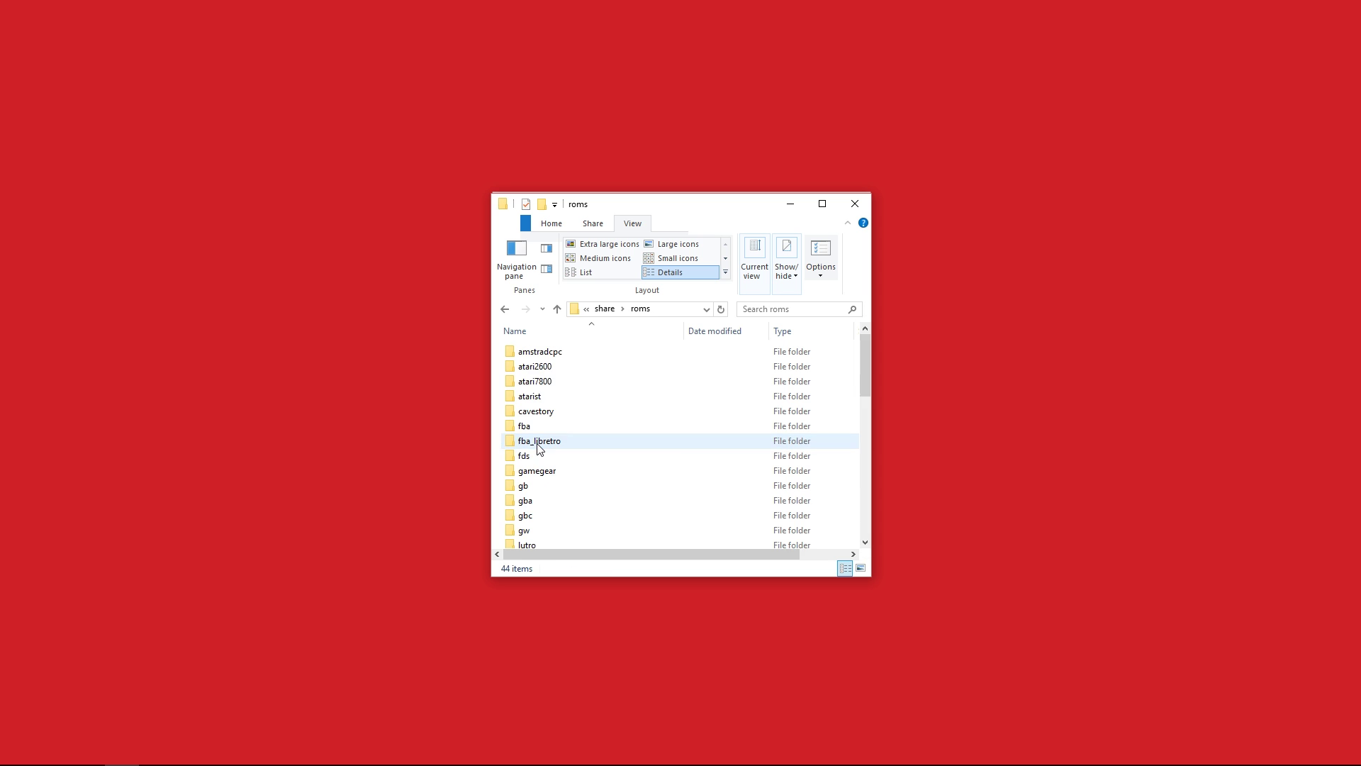
scroll(567, 365, down, 10)
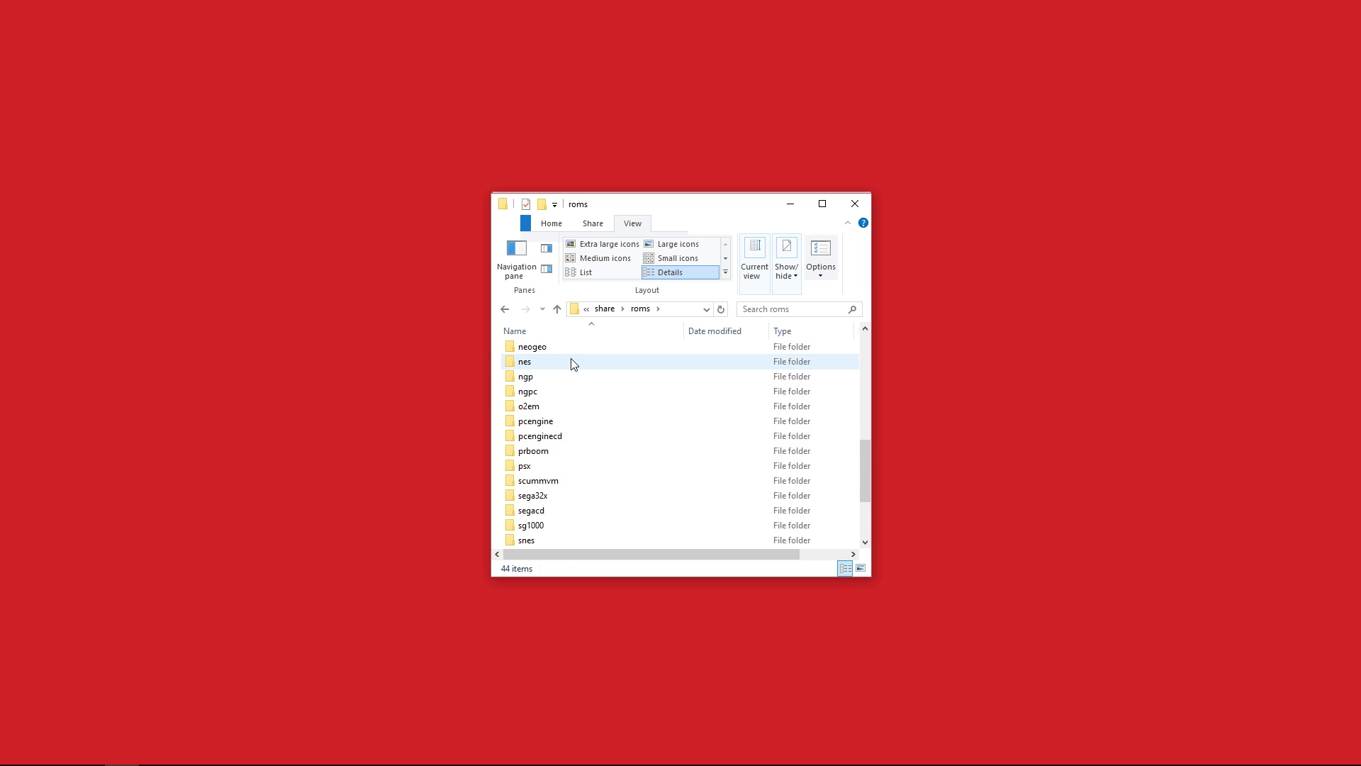
click(679, 482)
double_click(539, 436)
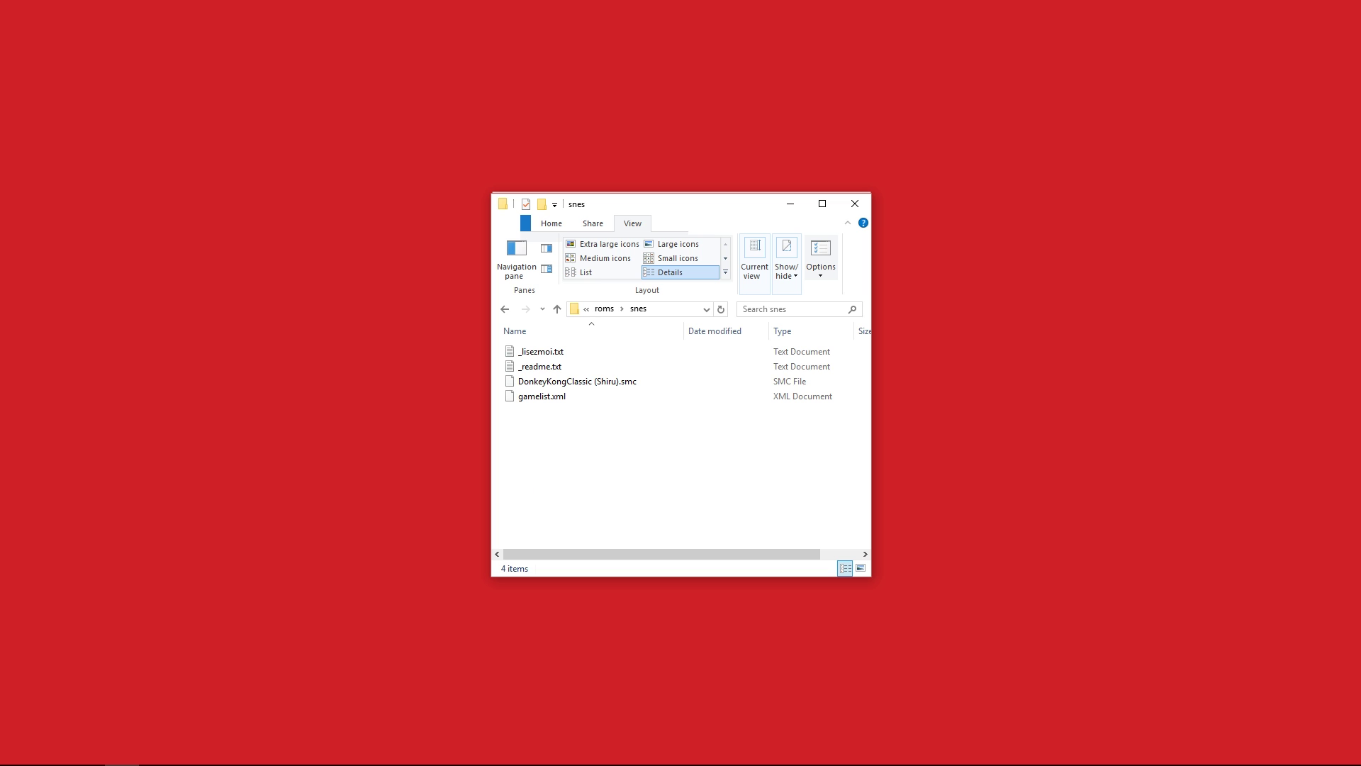
click(593, 472)
key(ctrl+v)
click(593, 472)
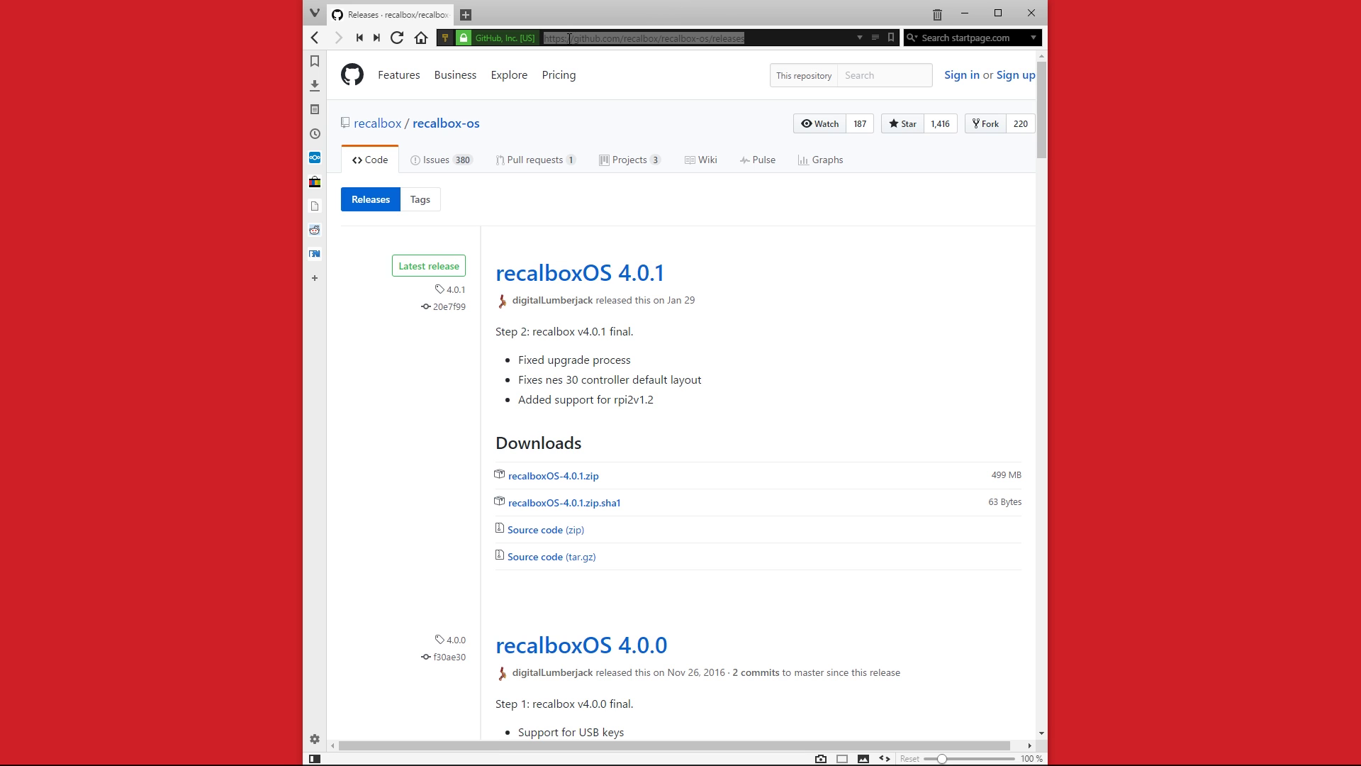
Replace the GitHub address with recalbox.local to load the Recalbox Manager
click(721, 16)
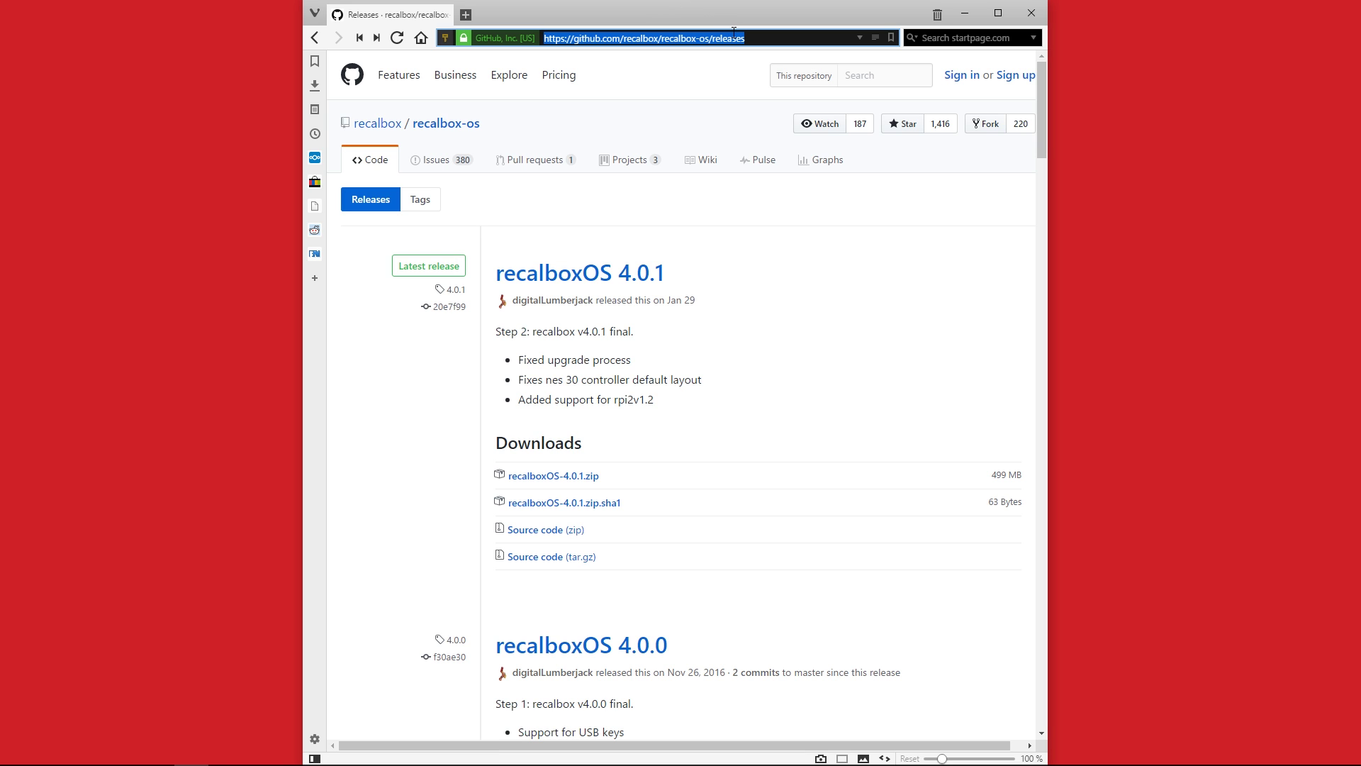
key(BackSpace)
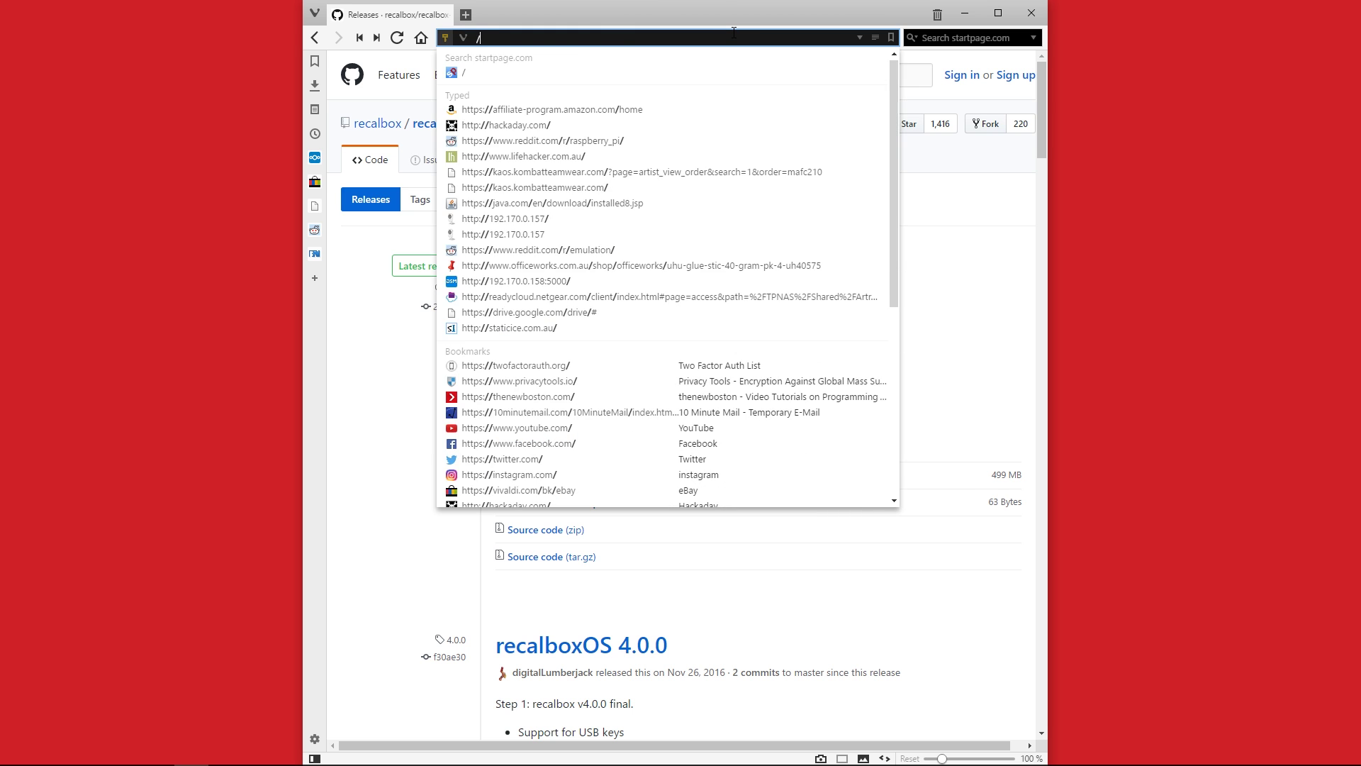
key(Escape)
text(rec)
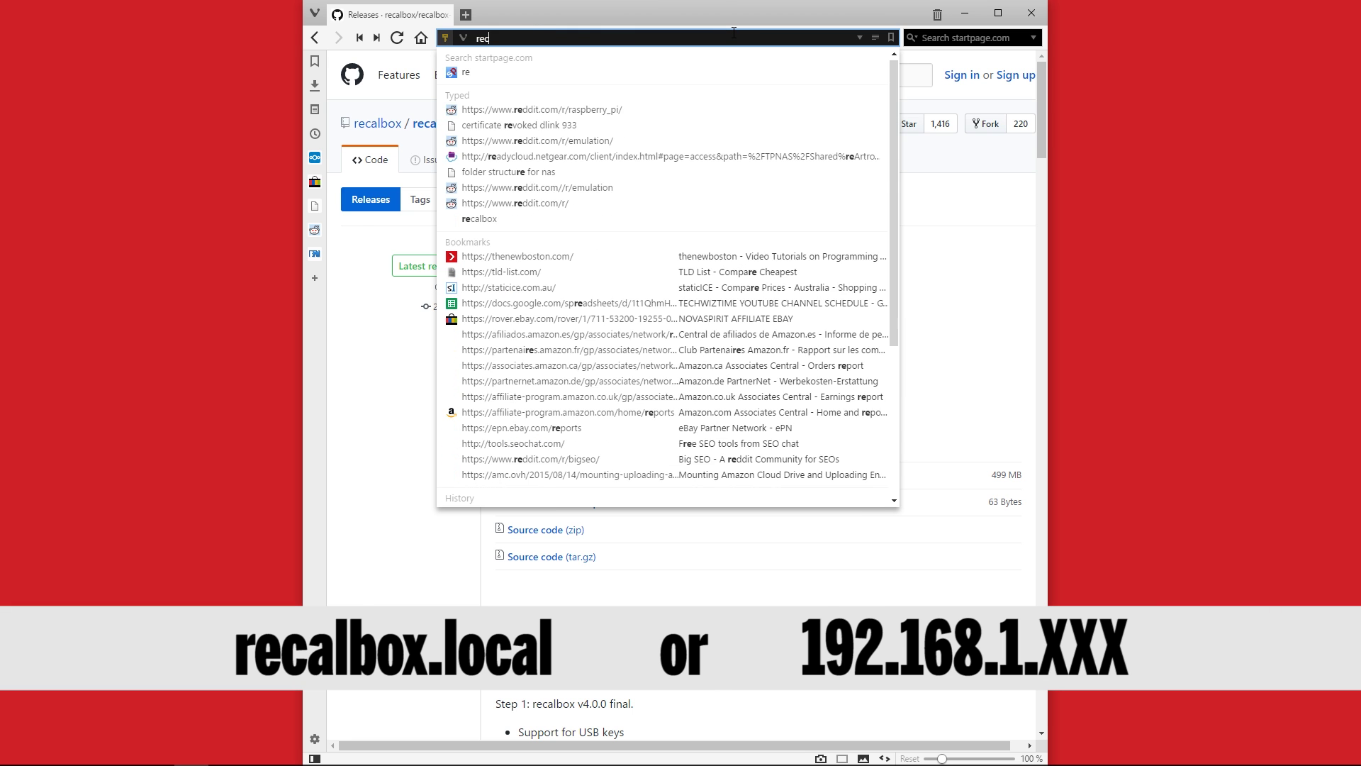
text(albox.local)
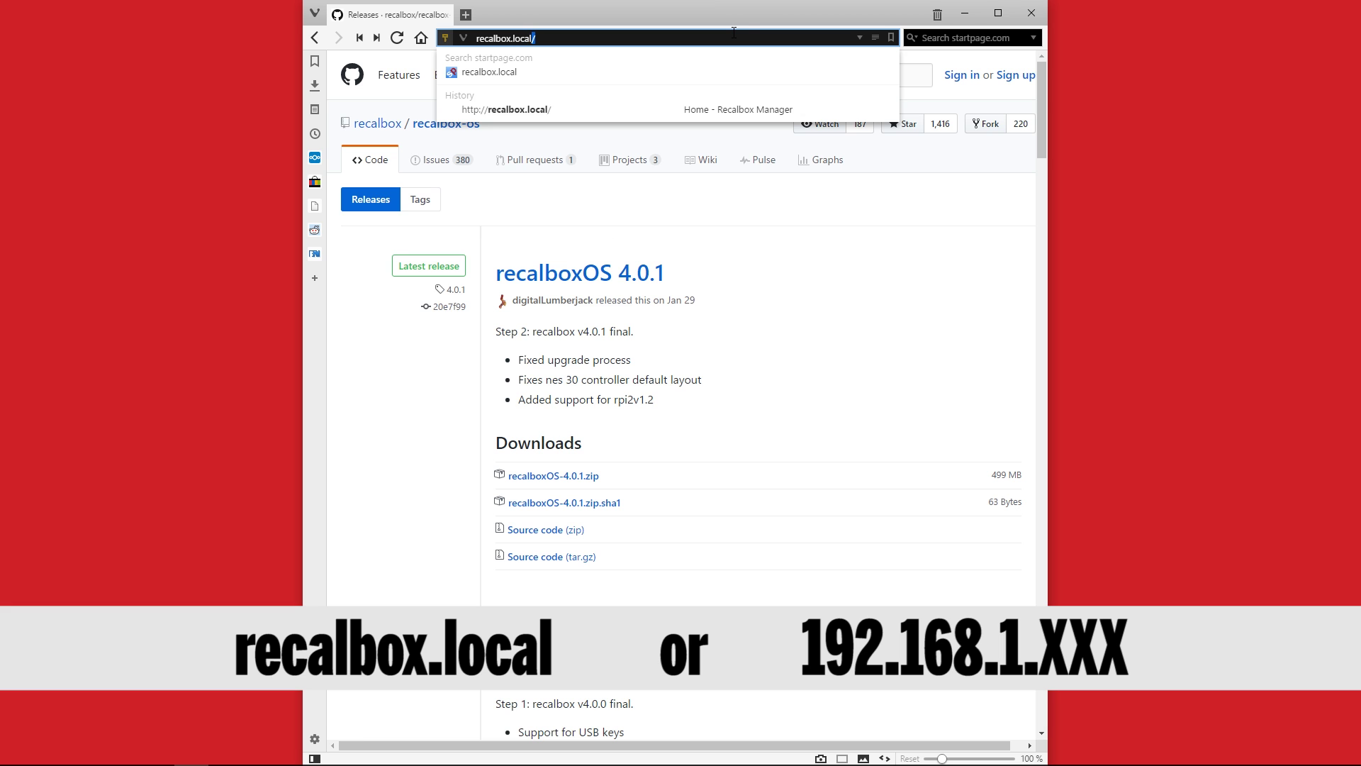
key(Return)
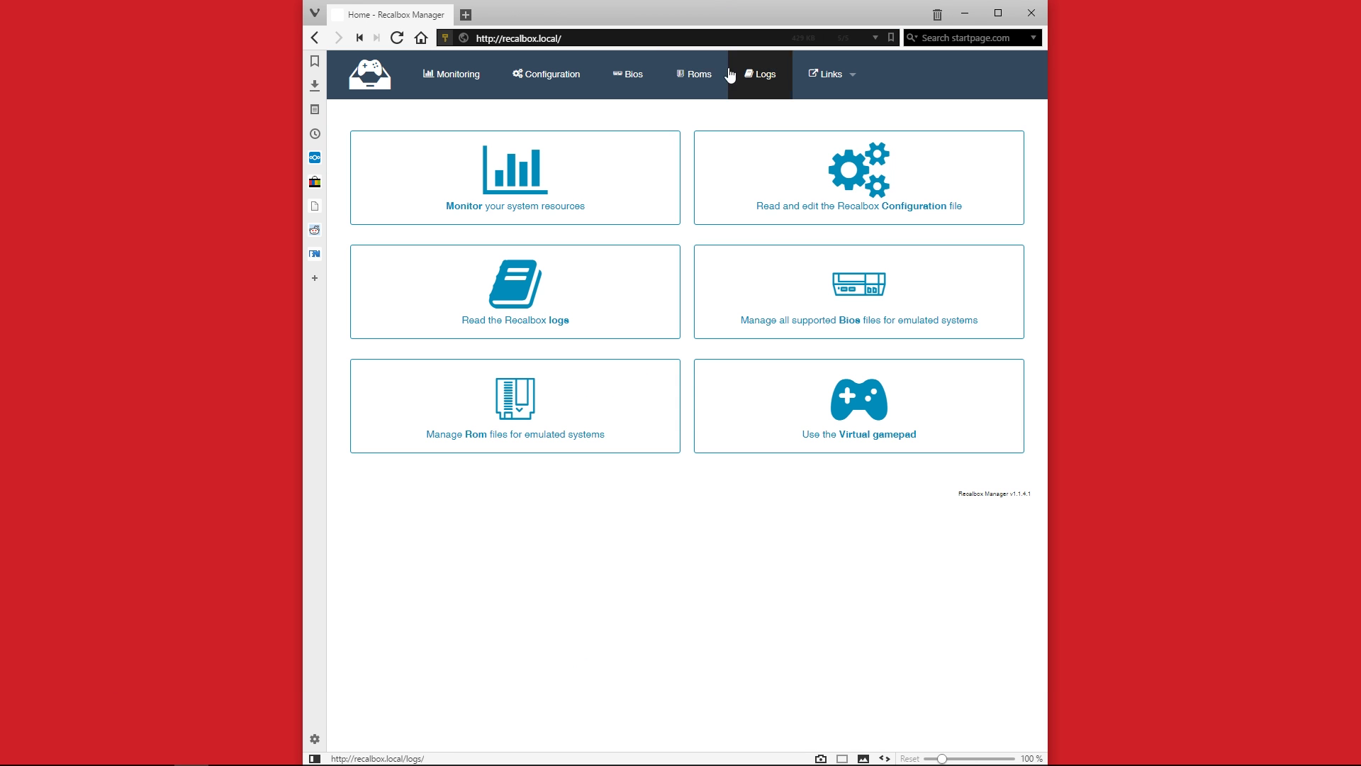
Review the Monitor page and BIOS list, then open the Roms page of 44 systems
click(536, 170)
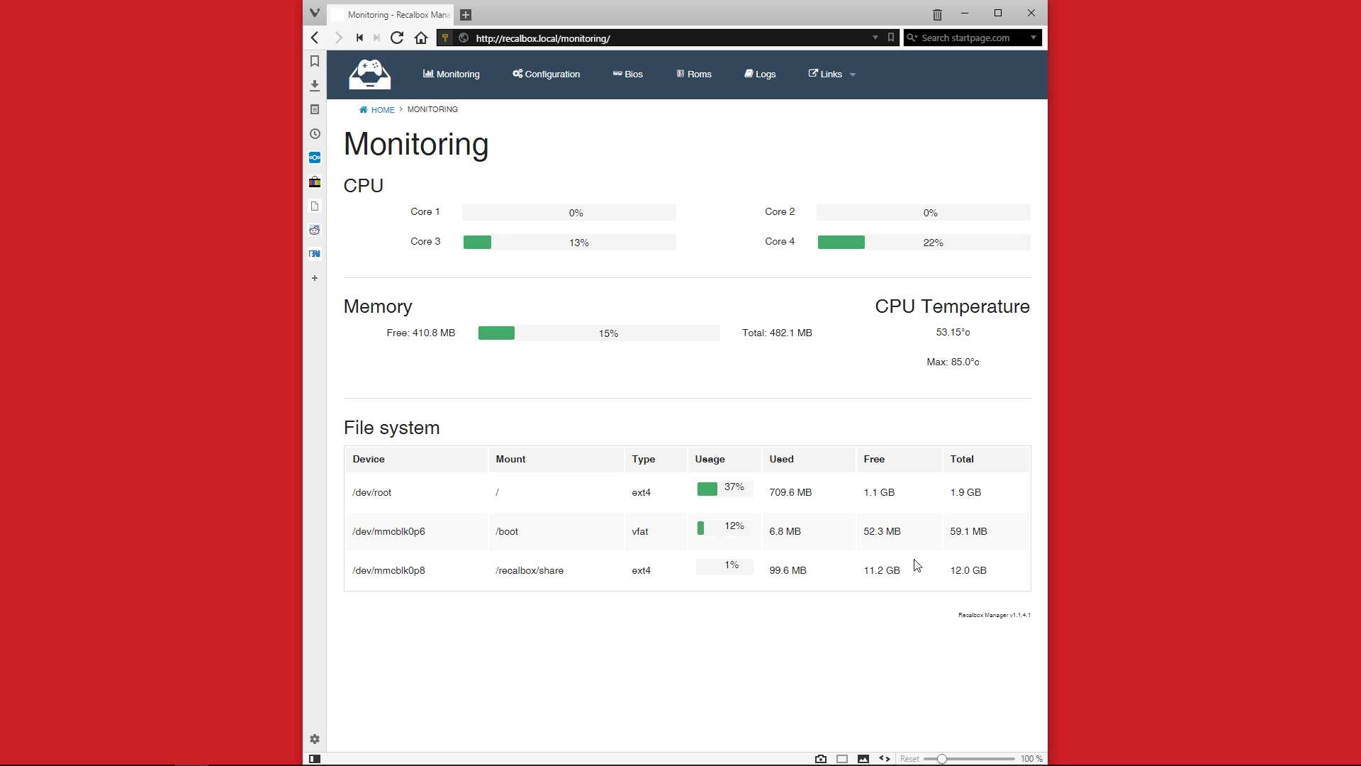
click(625, 74)
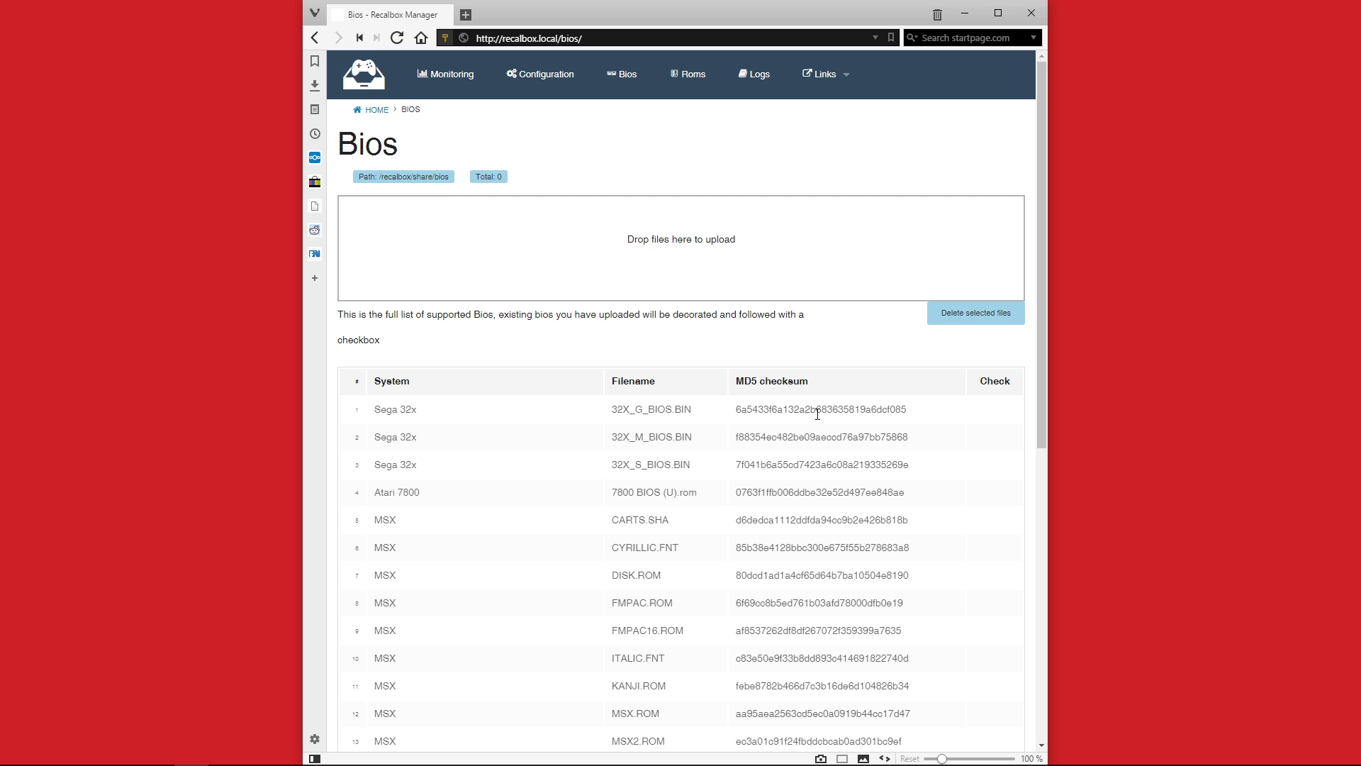
scroll(818, 414, down, 7)
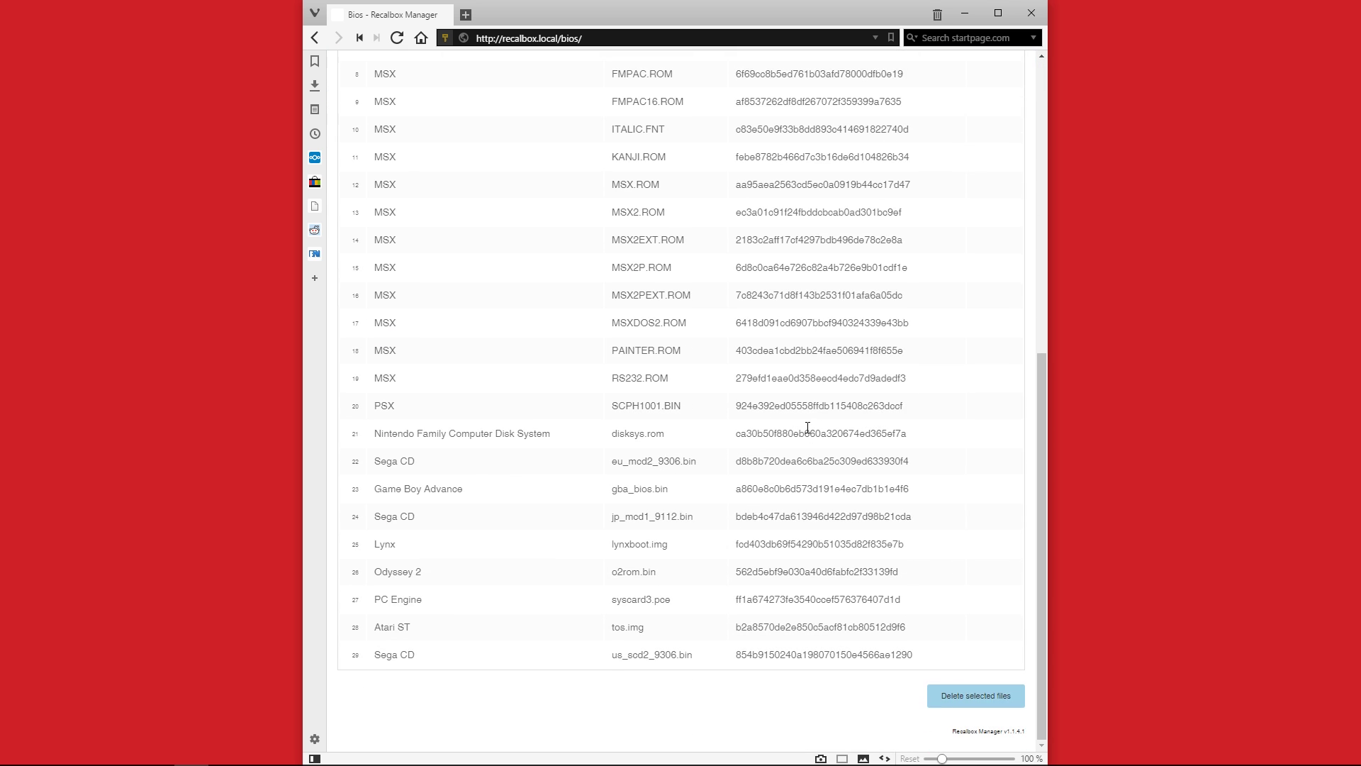
scroll(808, 428, up, 8)
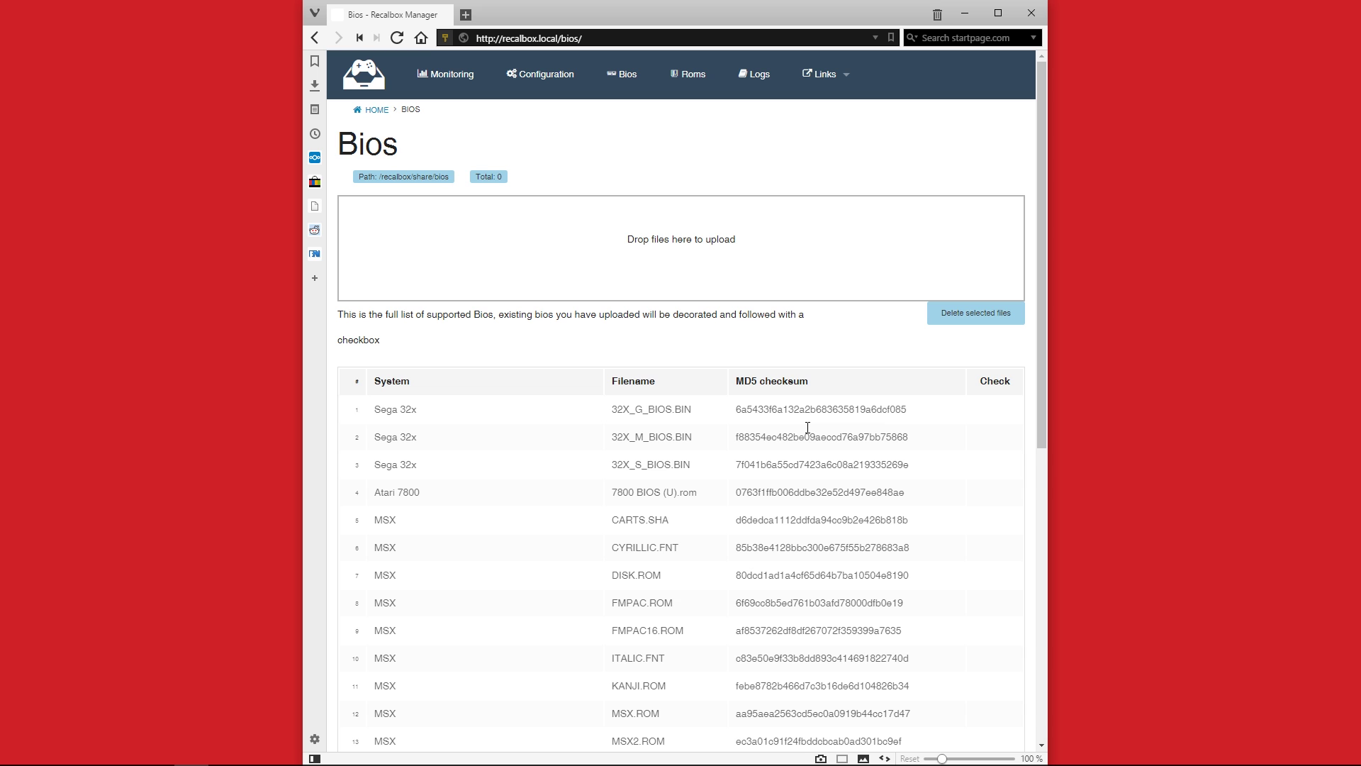
click(689, 84)
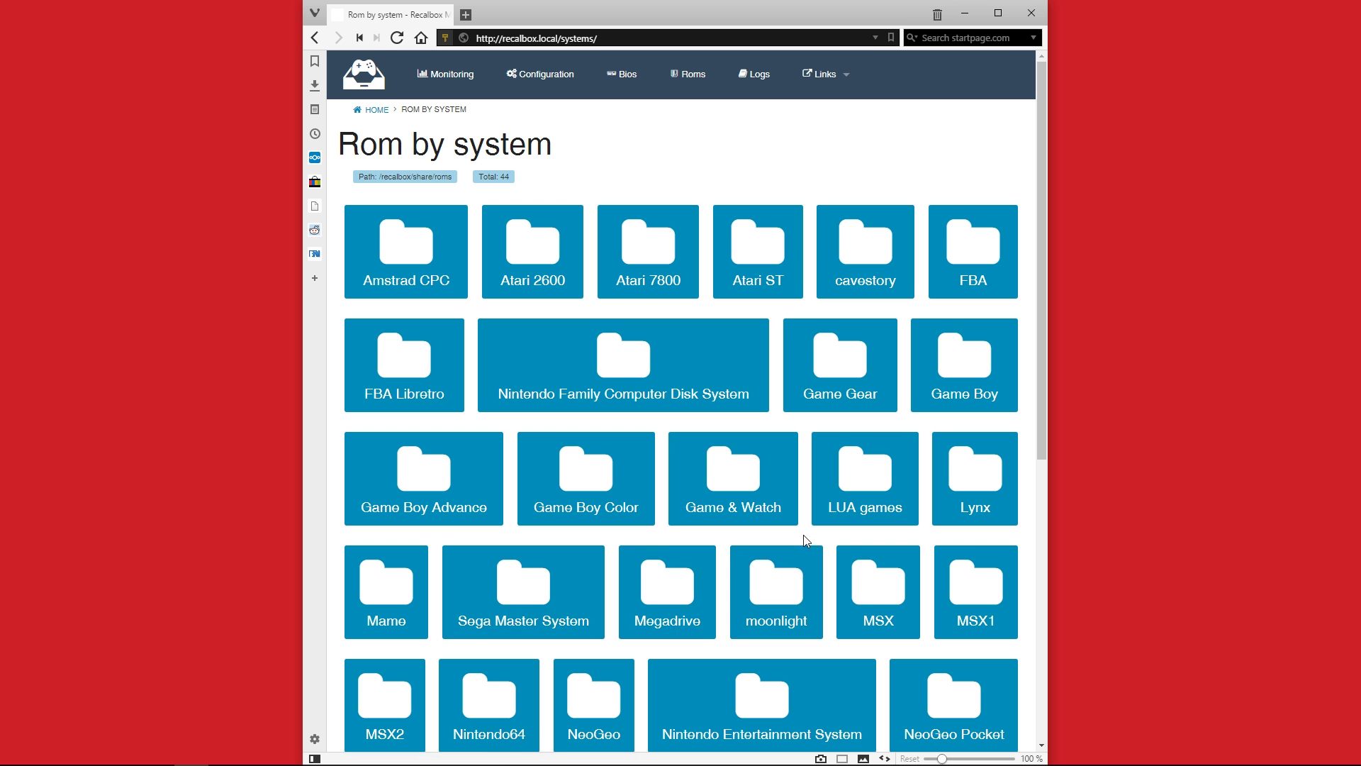
Open the Super Nintendo ROM list, tick then untick Unirally to keep it, and return Home
scroll(803, 534, down, 6)
click(824, 426)
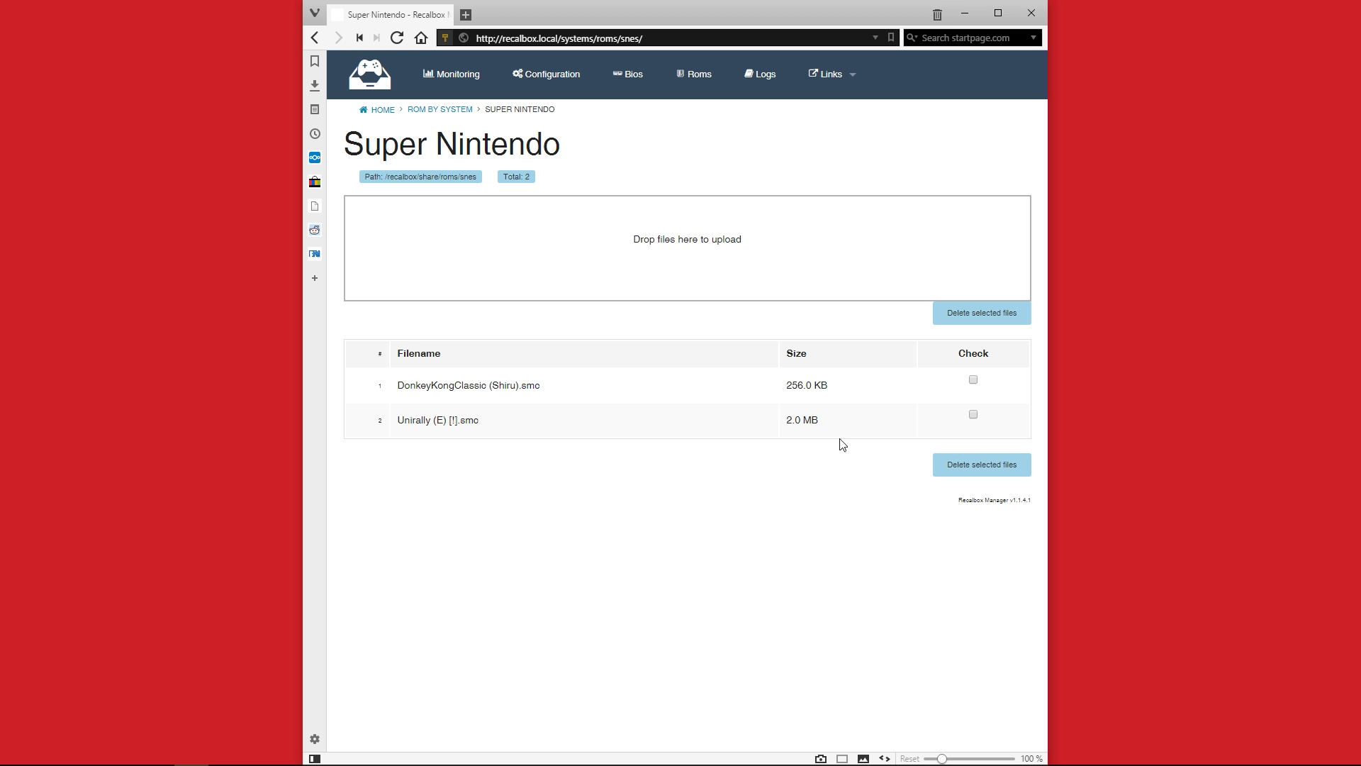
click(972, 414)
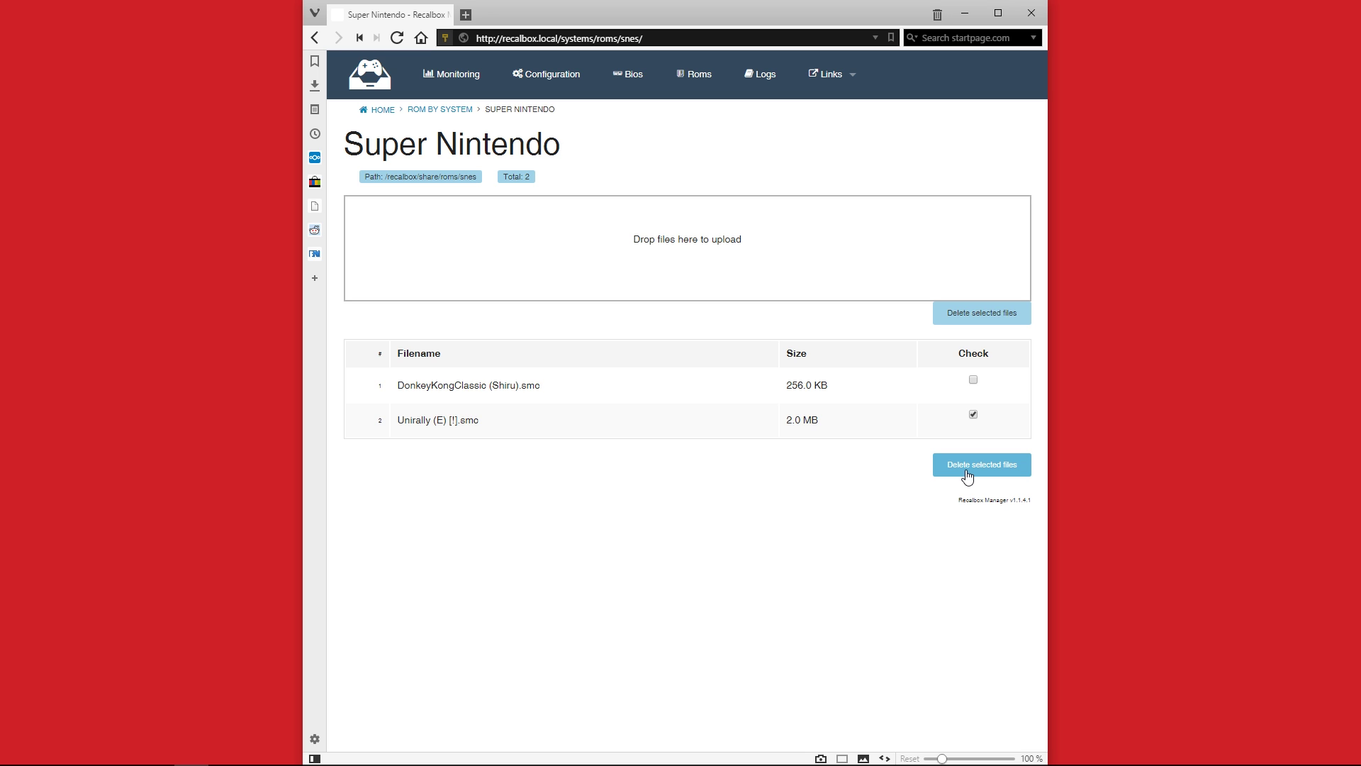
click(972, 416)
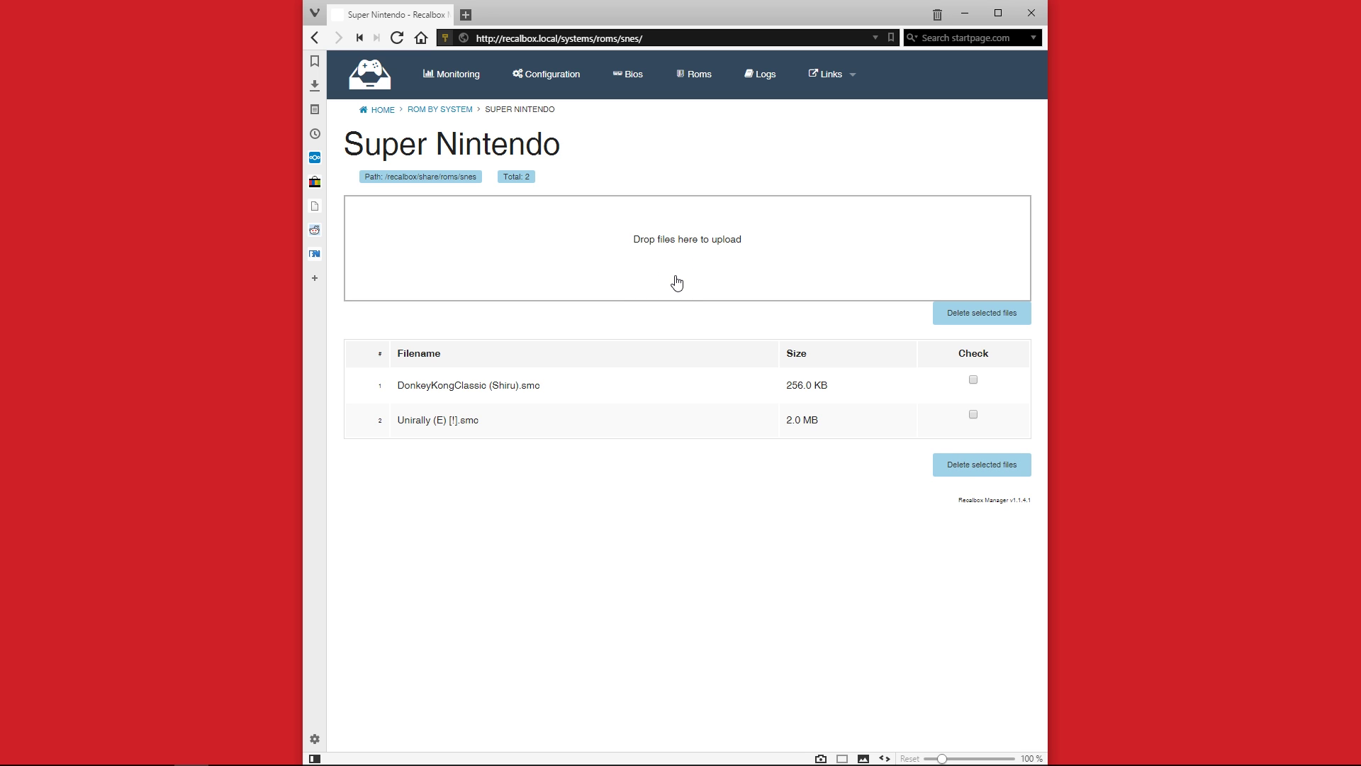
click(370, 74)
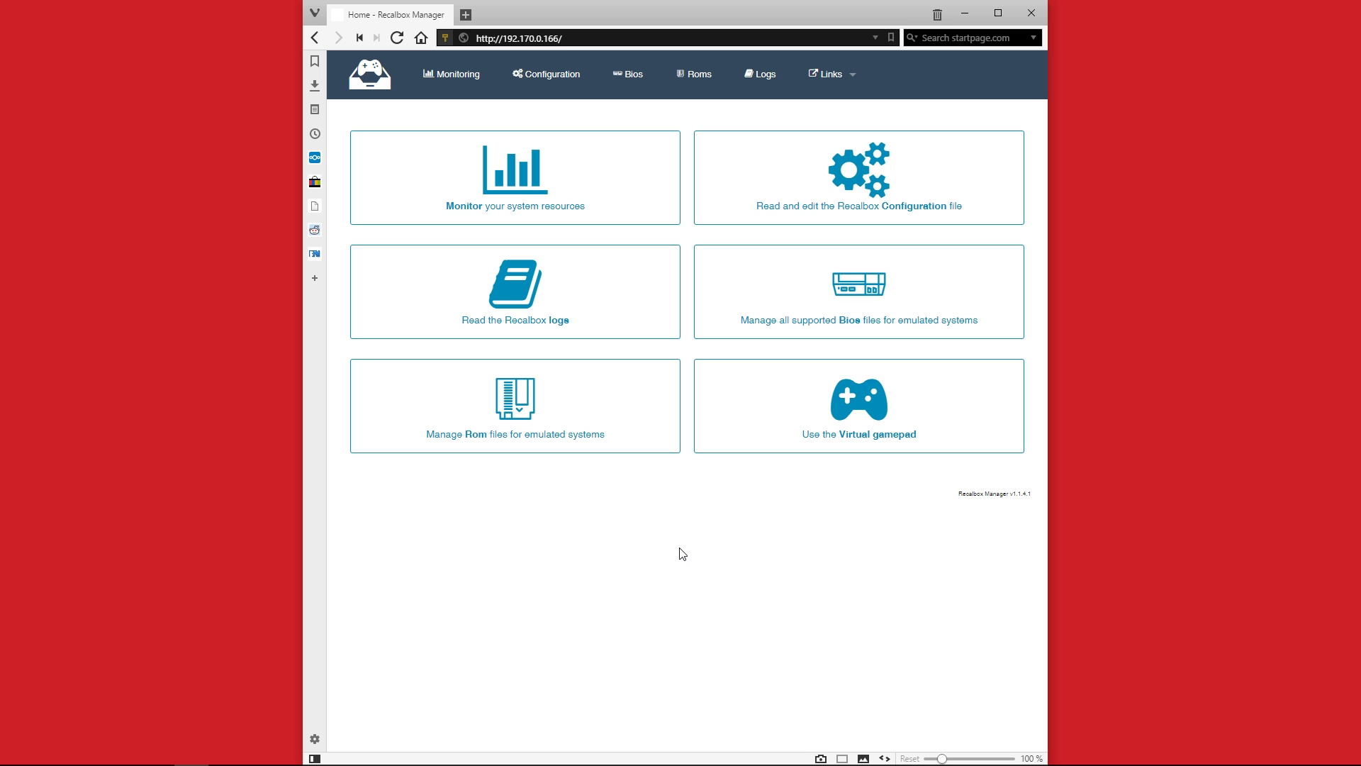
Open the virtual gamepad in a new tab and press the D-pad's right arrow
click(848, 393)
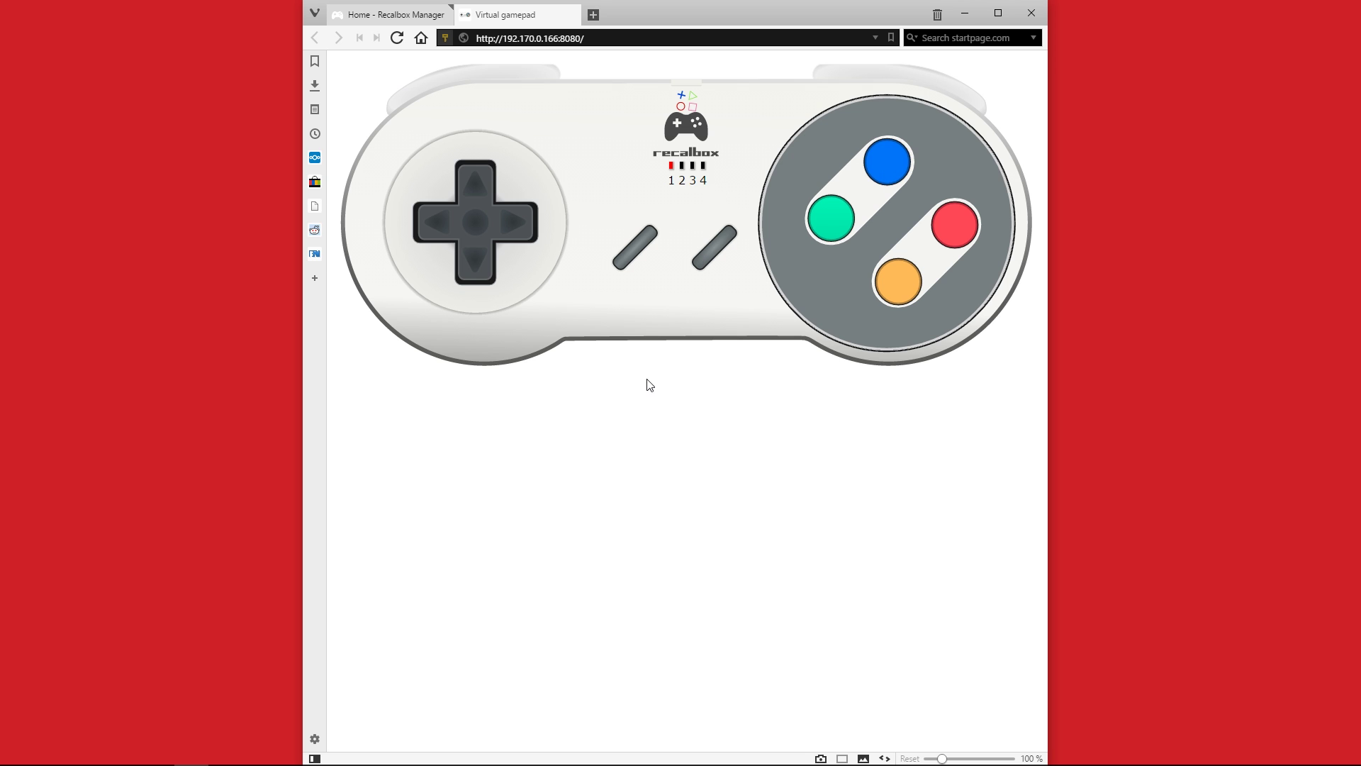
click(530, 219)
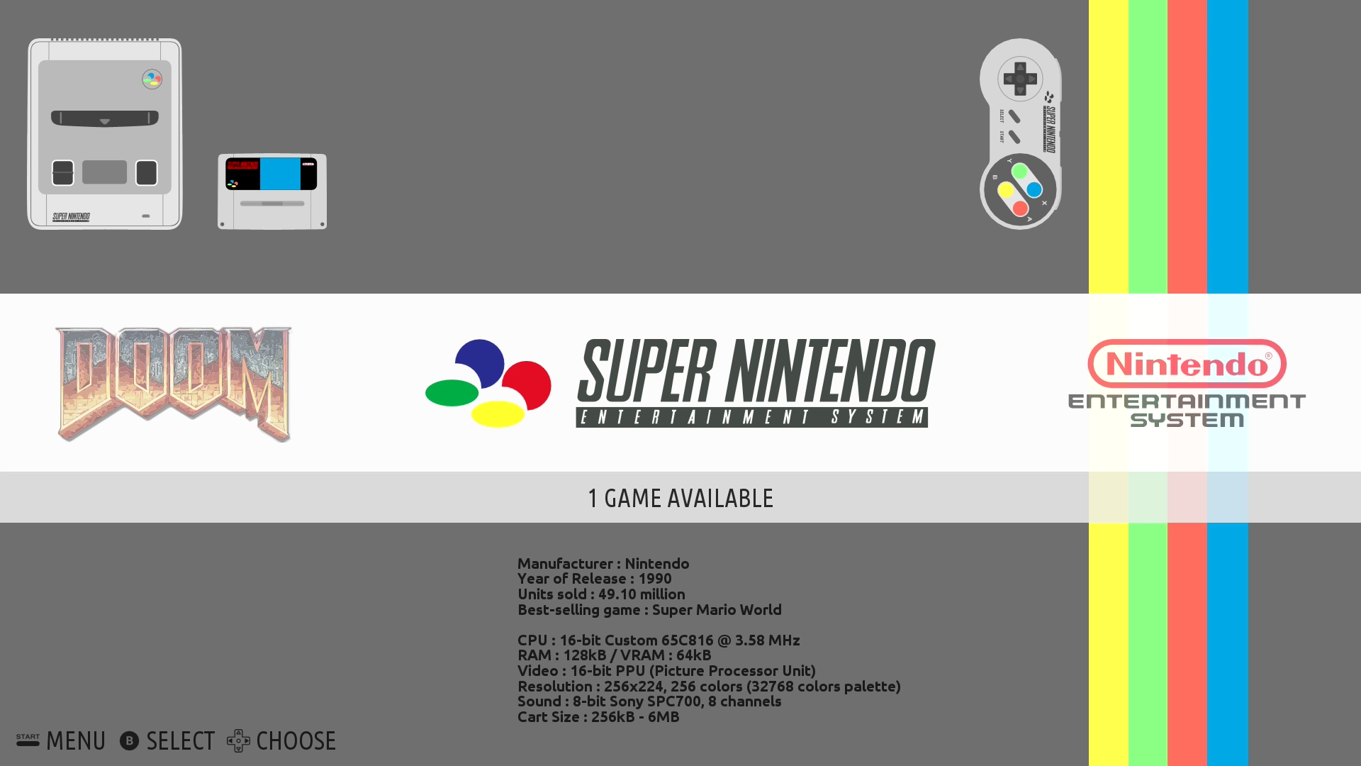
Open the Main Menu and browse down through its options to the end
key(F1)
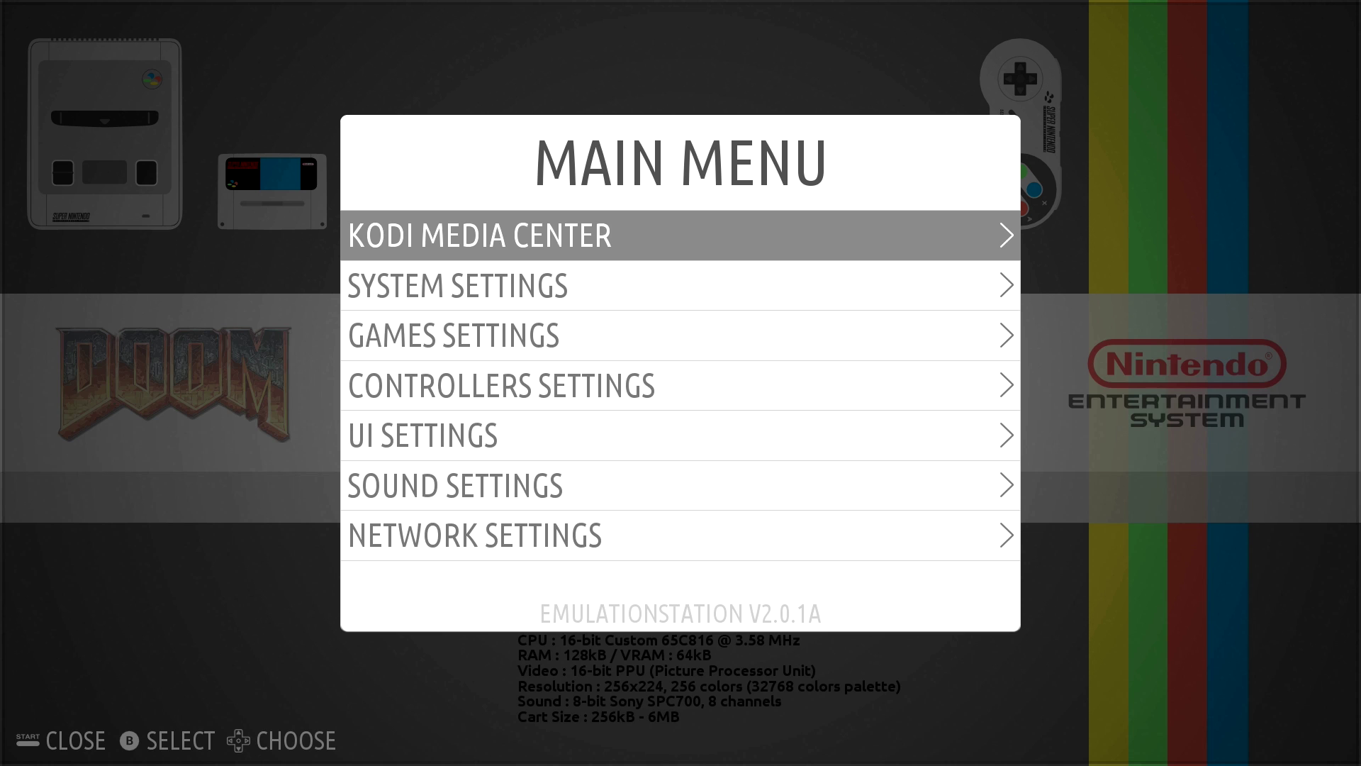
key(Down)
key(Down)
key(Down)
key(Down)
key(Down)
key(Down)
key(Down)
key(Down)
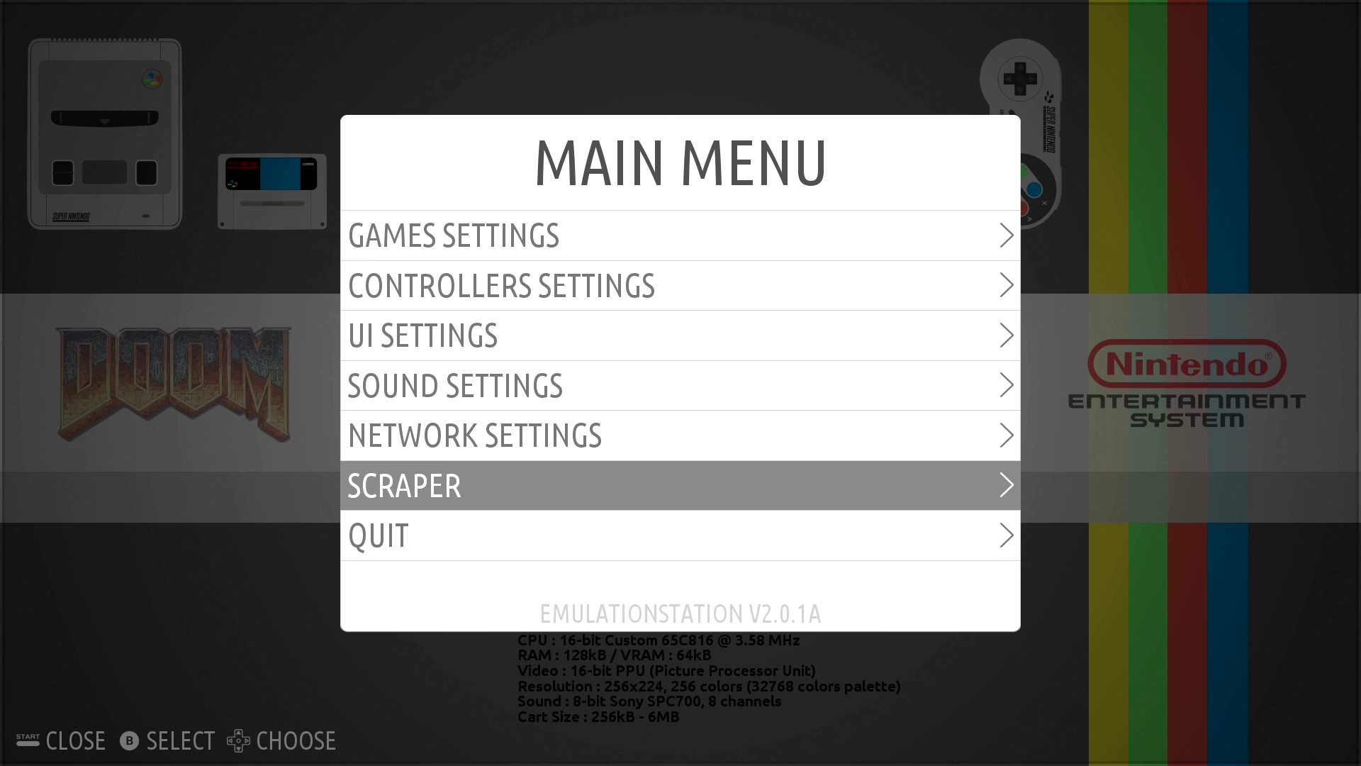
key(Return)
key(Return)
key(Return)
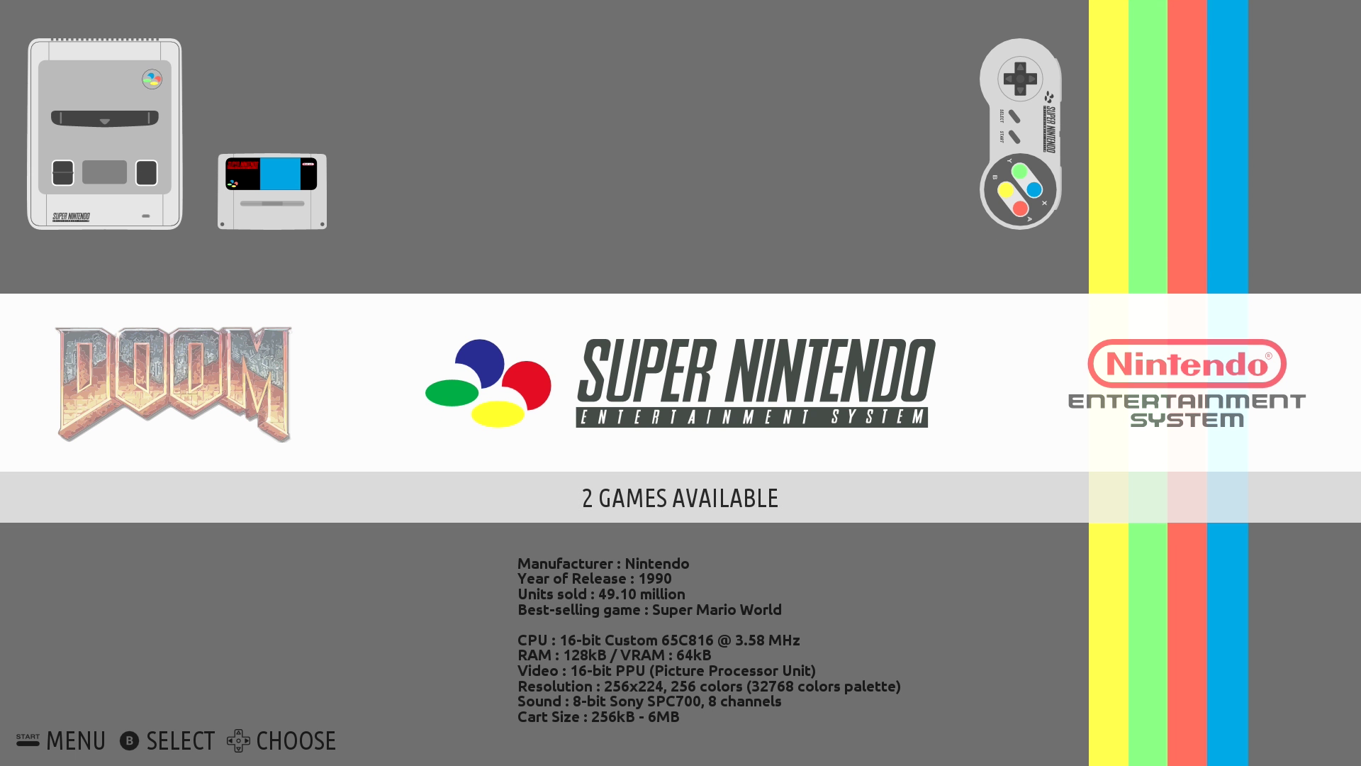
Enter the Super Nintendo list, select Unirally and bring up the Main Menu
key(Return)
key(Down)
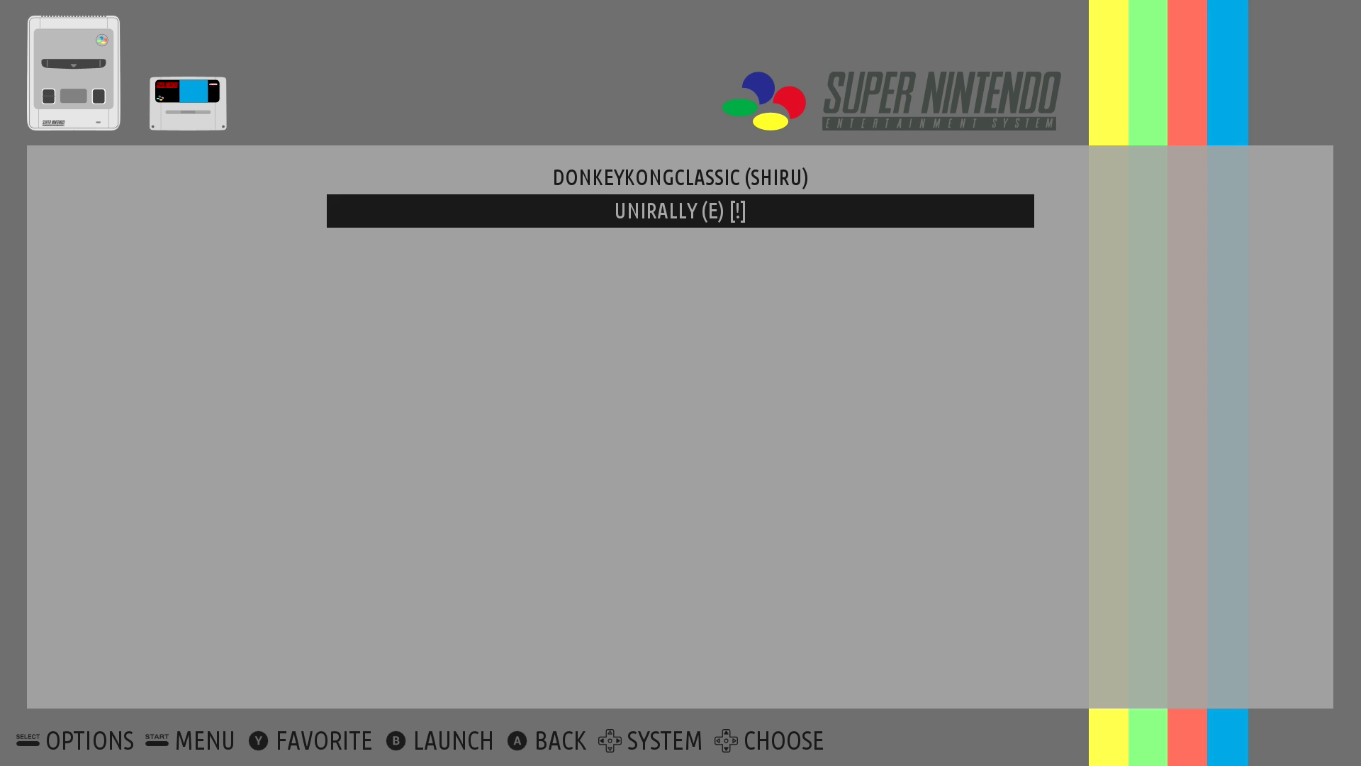
key(F1)
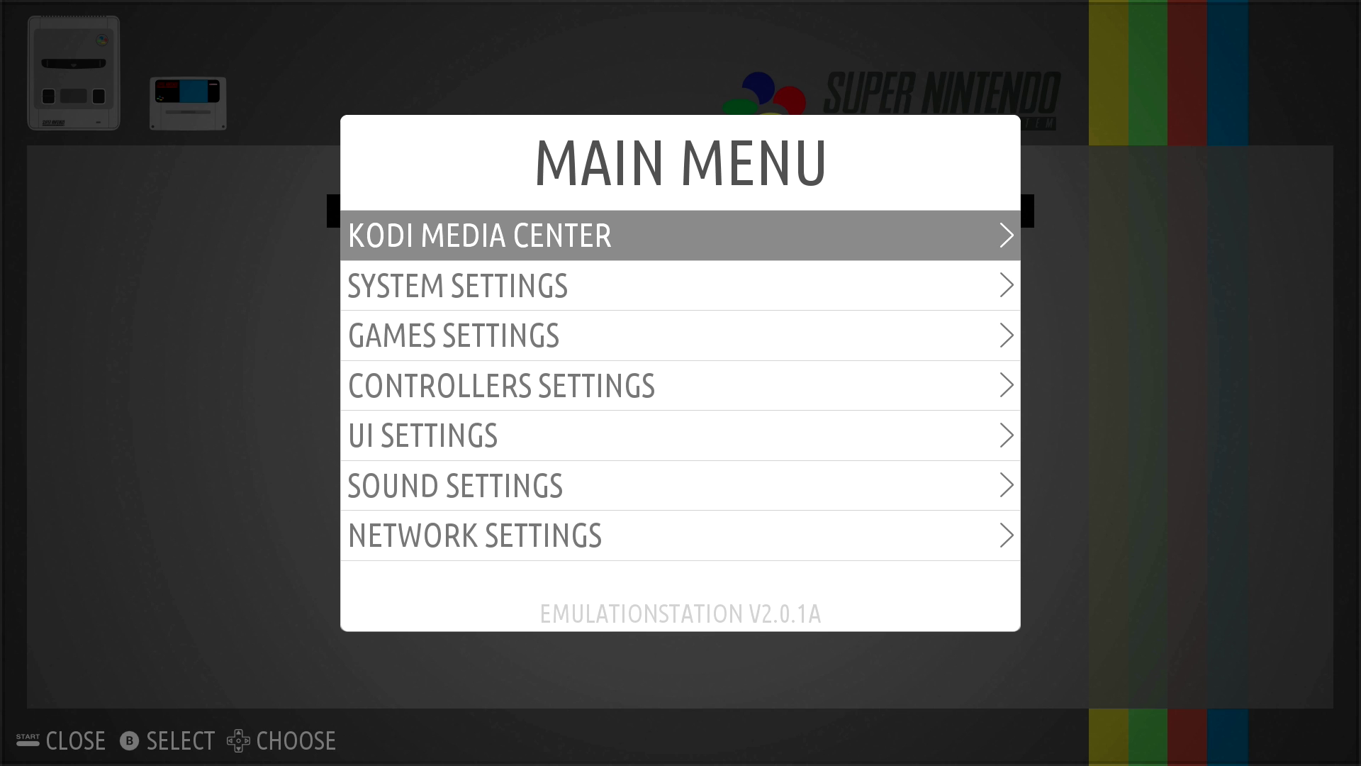
Run Scraper > Scrape Now with Only Missing Image, skipping unmatched games
key(Down)
key(Down)
key(Down)
key(Down)
key(Down)
key(Down)
key(Down)
key(Return)
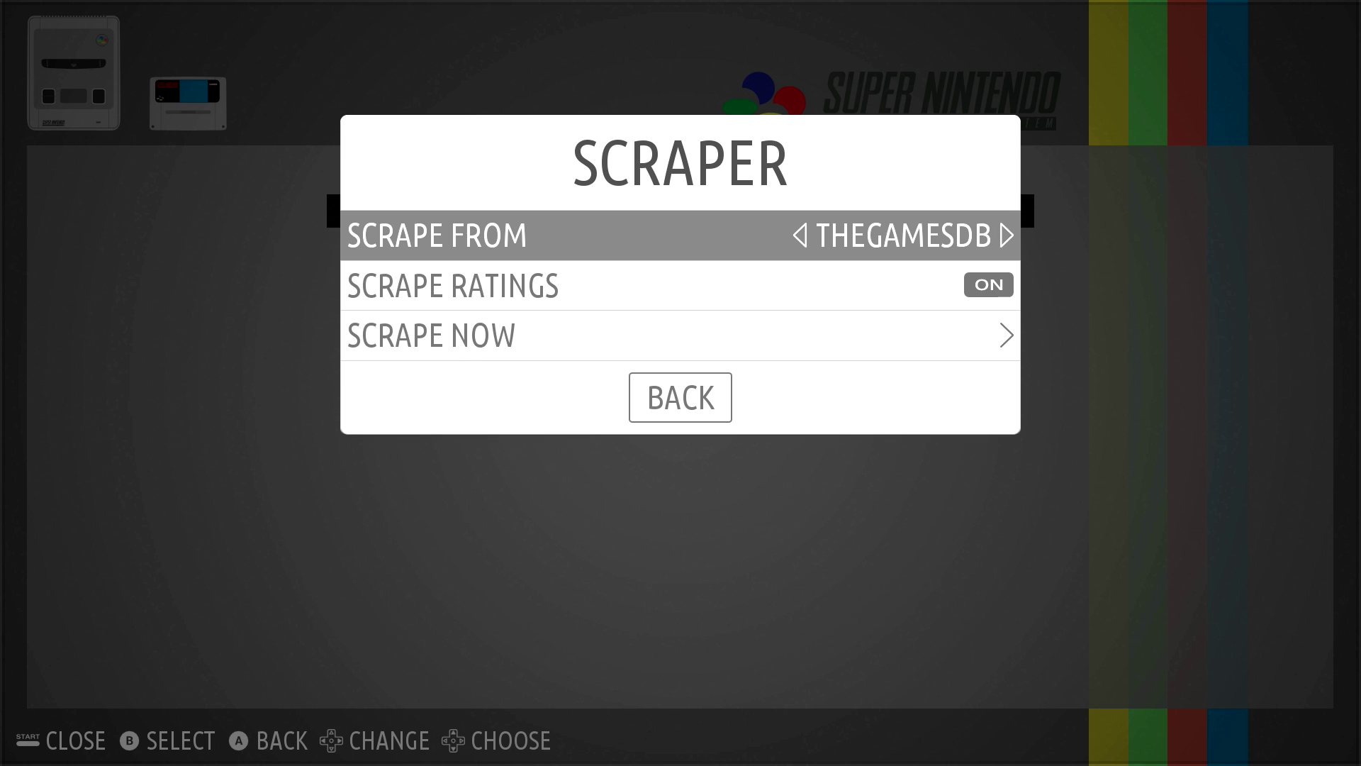
key(Down)
key(Down)
key(Return)
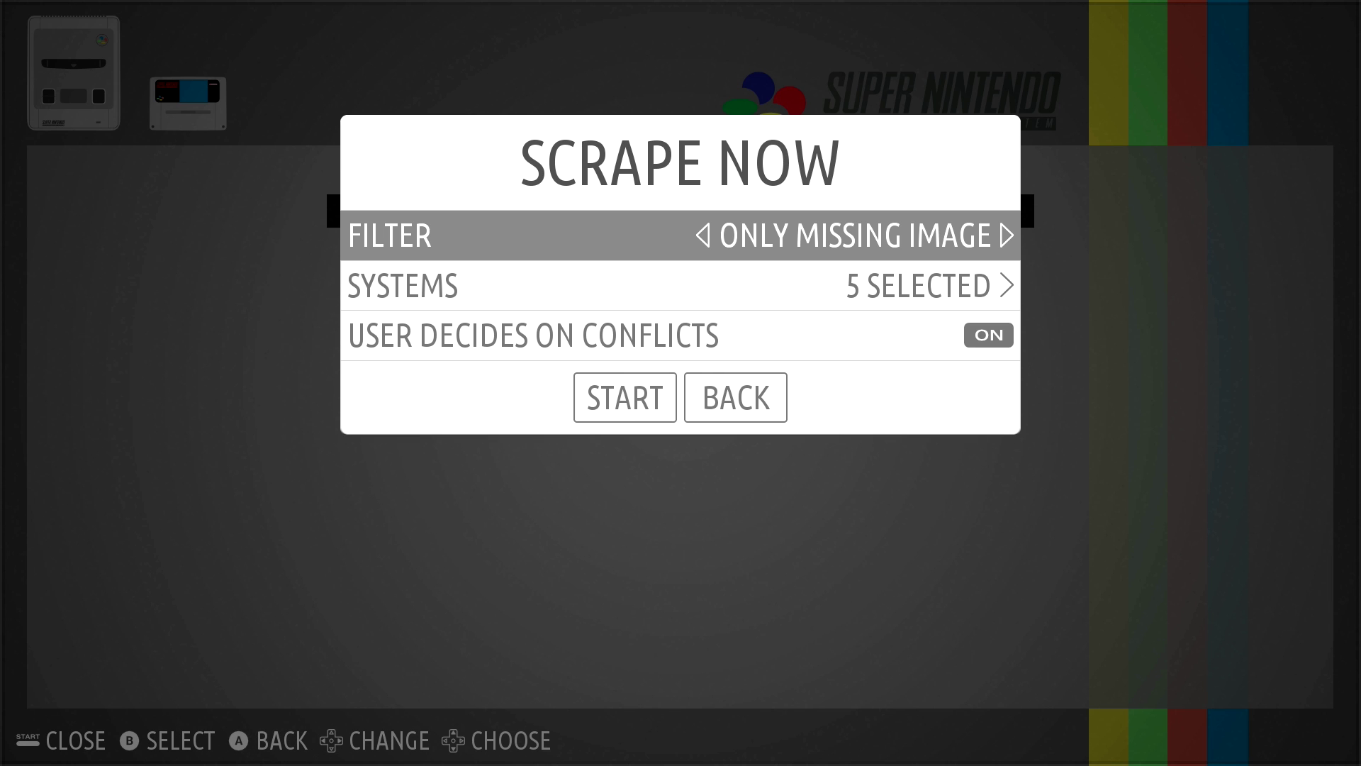
key(Down)
key(Down)
key(Down)
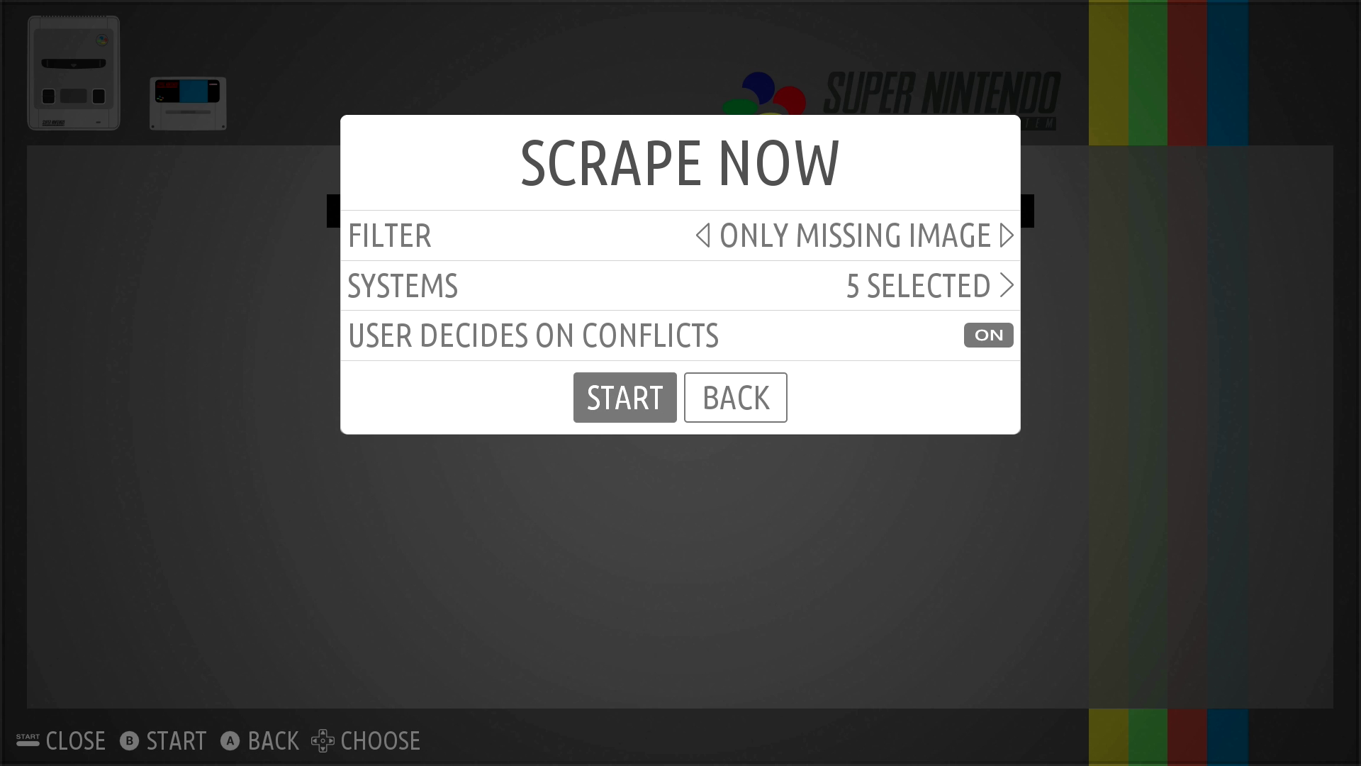
key(Return)
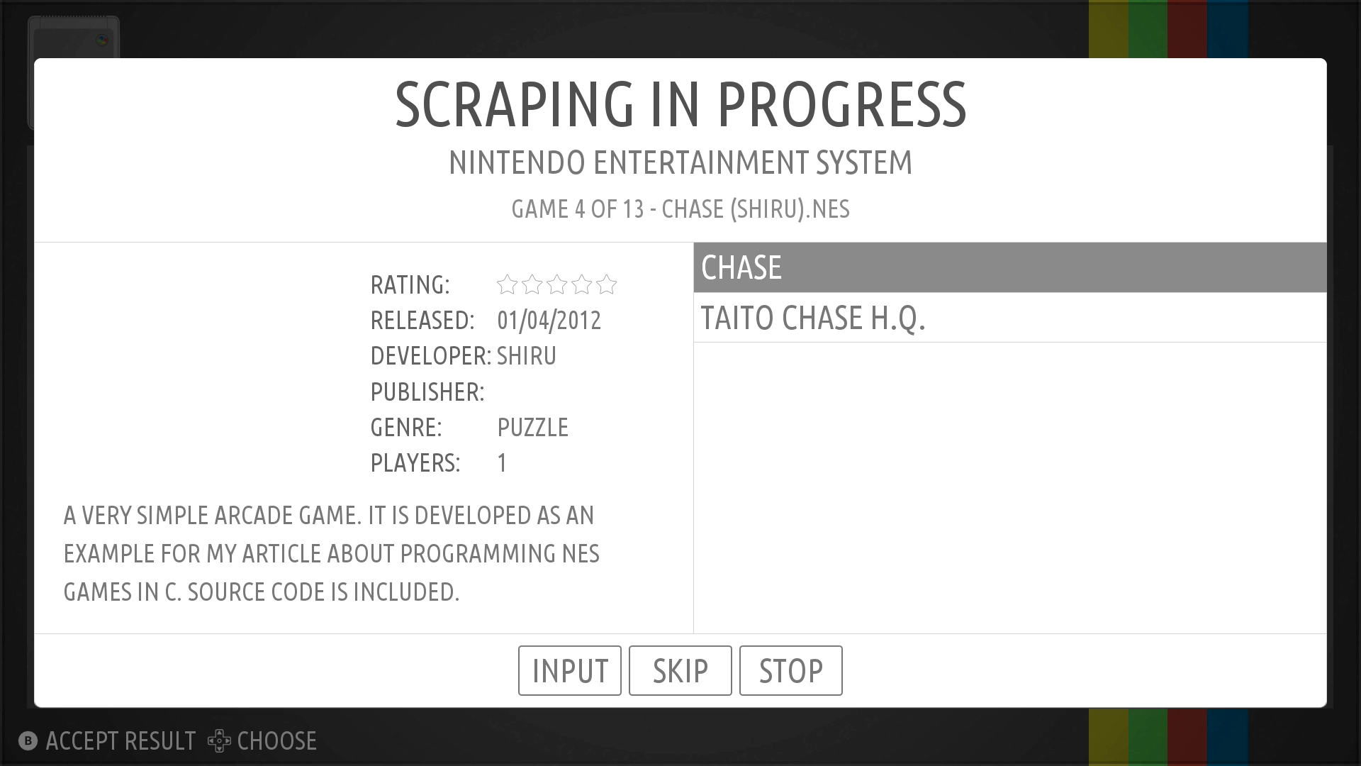
key(Return)
key(Return)
key(Return)
key(Return)
key(Return)
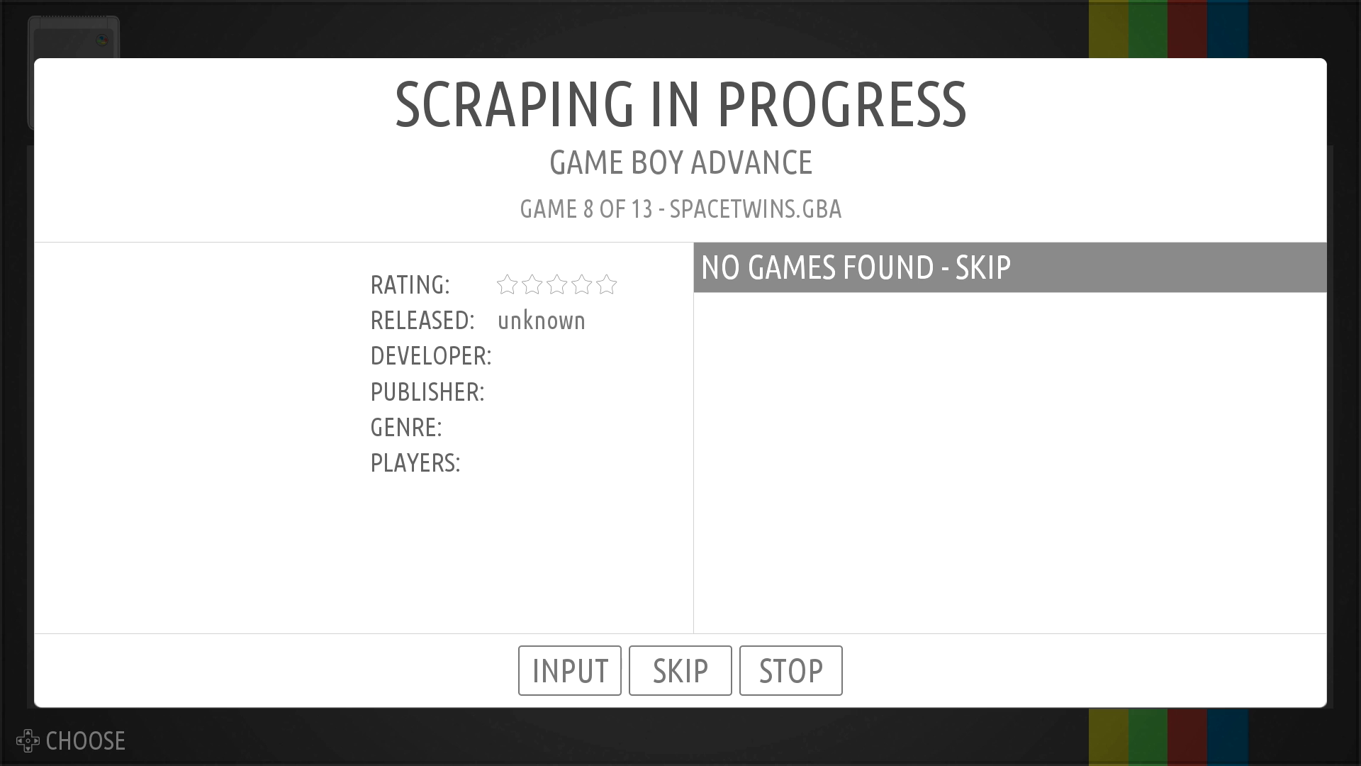
key(Return)
key(Return)
key(Return)
key(Return)
key(Return)
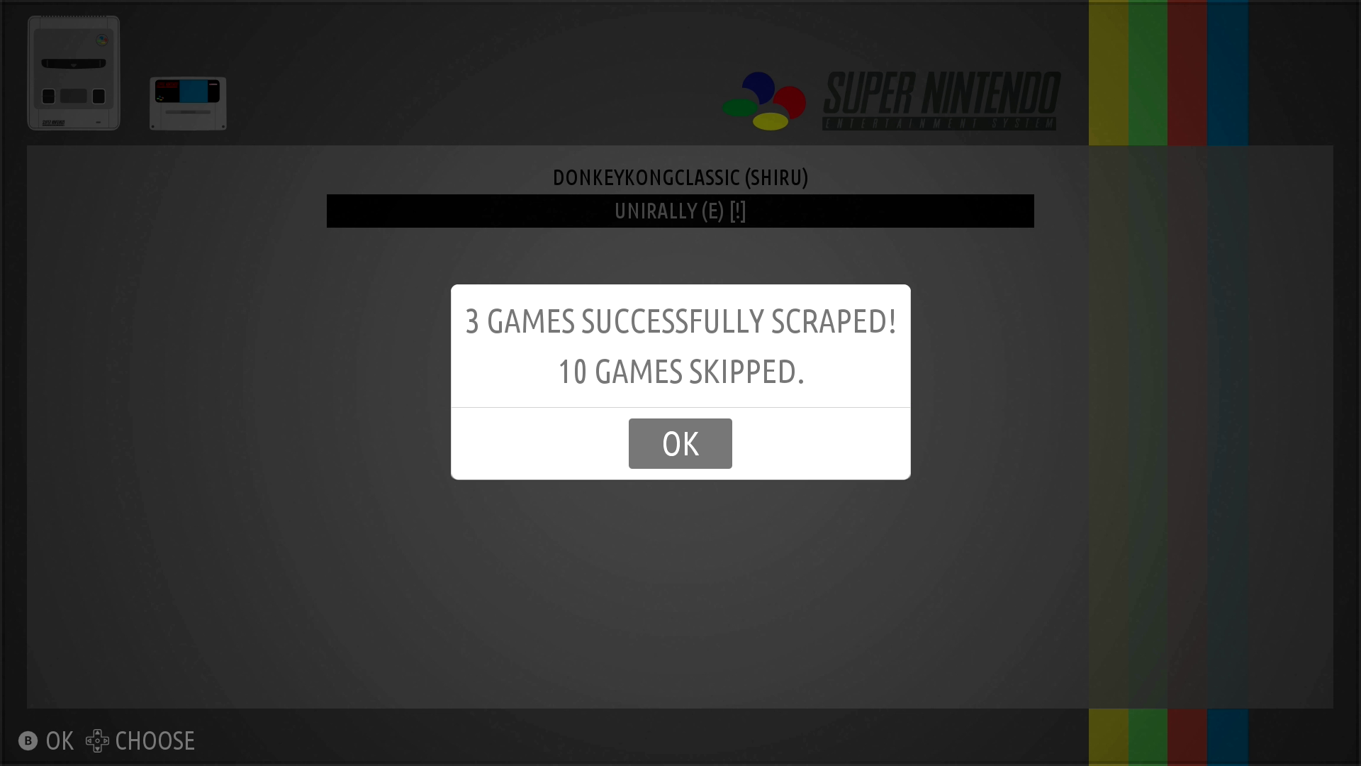
Dismiss the scrape summary, check Unirally's new box art and launch it
key(Return)
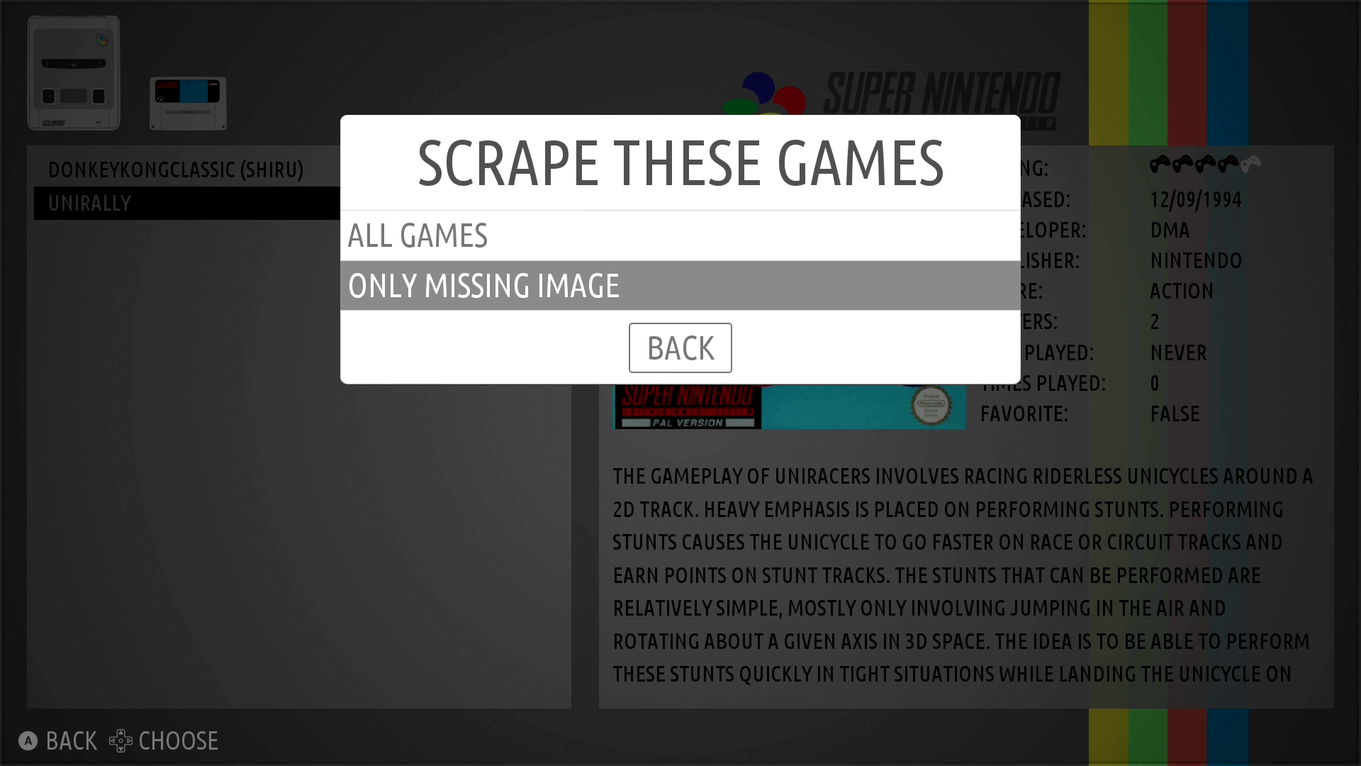
key(Escape)
key(Escape)
key(Escape)
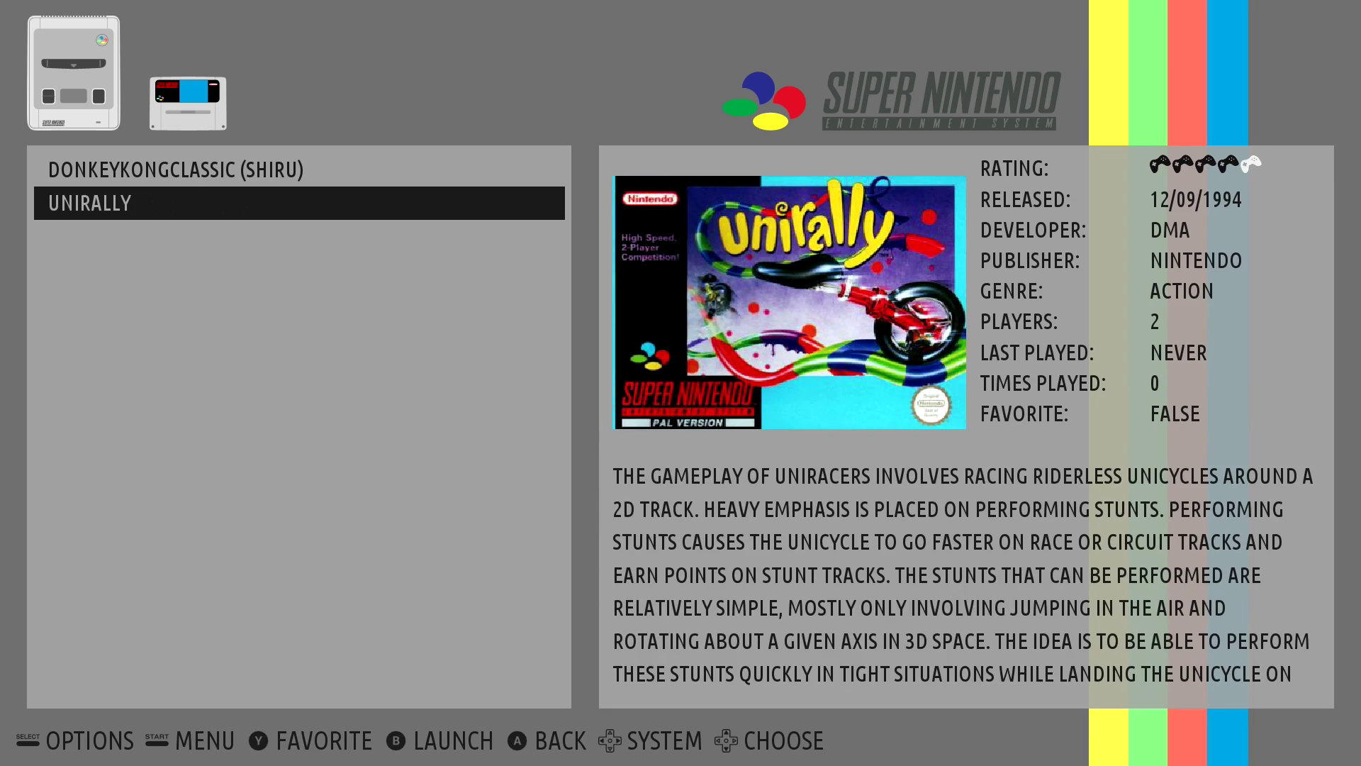
key(Up)
key(Down)
key(Return)
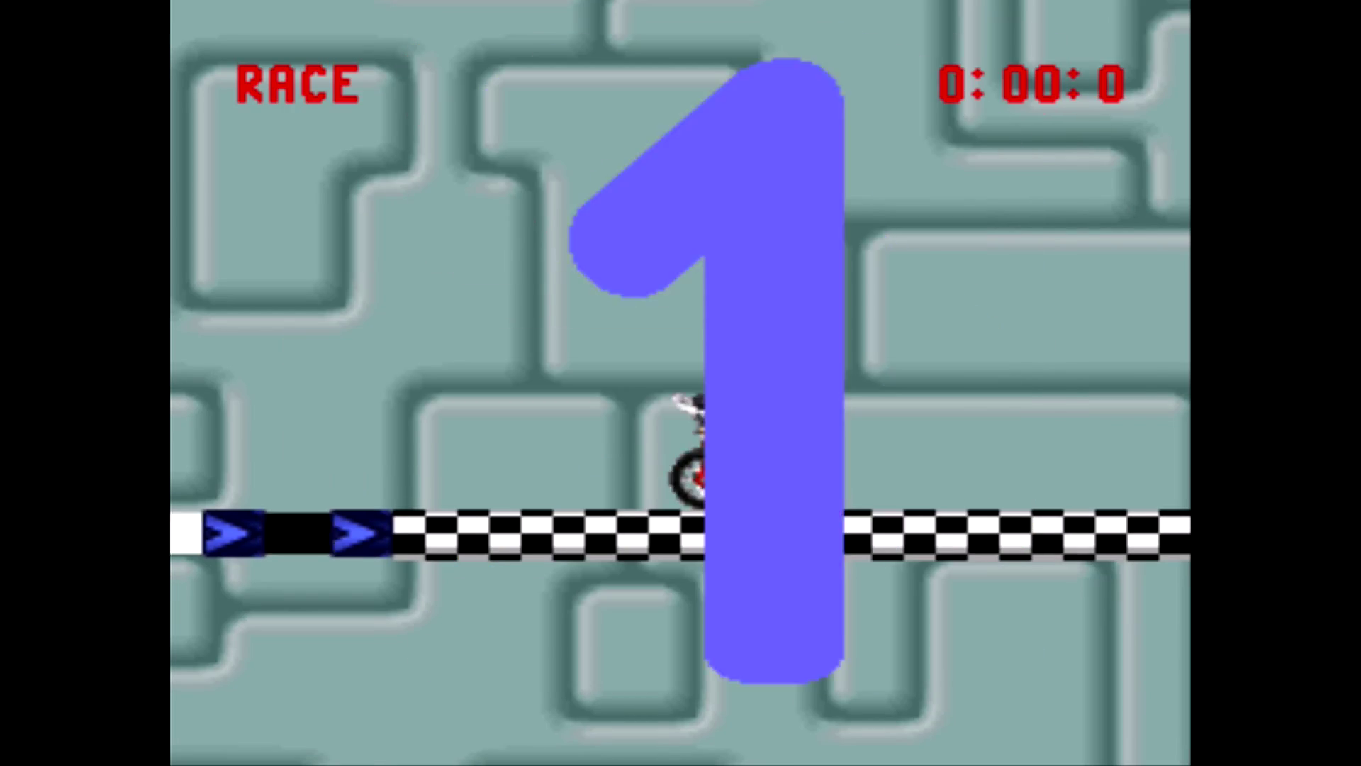
Start the Unirally race and play it
key(Right)
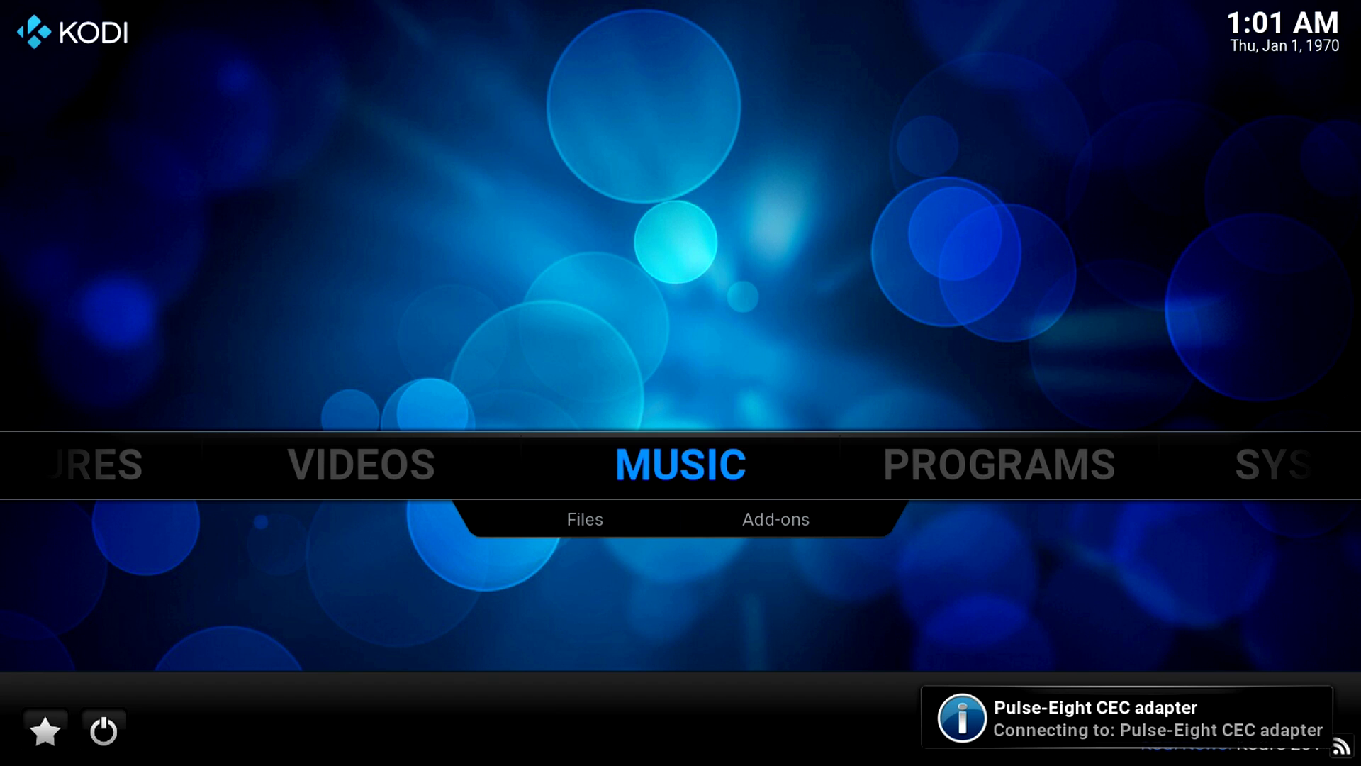
Browse Kodi's home sections from Videos and Pictures over to Programs
key(Left)
key(Left)
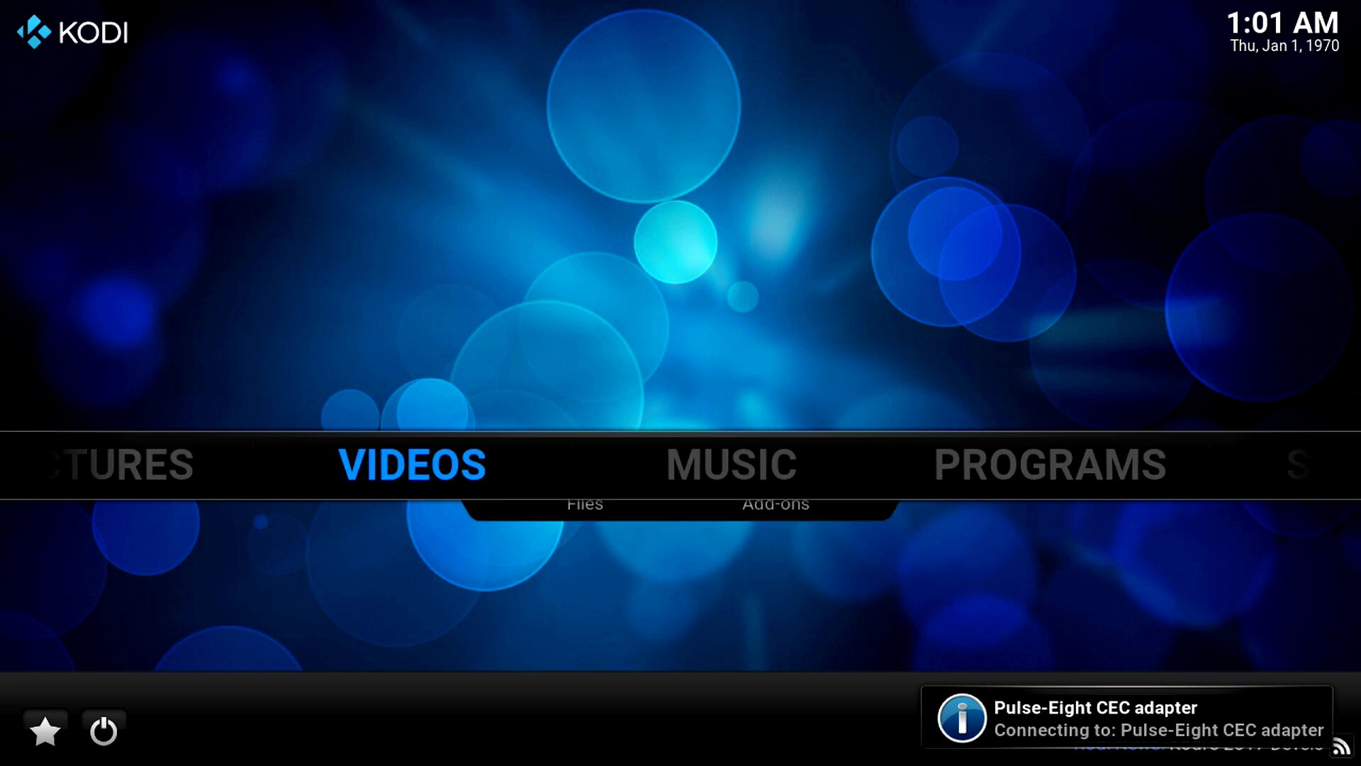
key(Right)
key(Right)
key(Right)
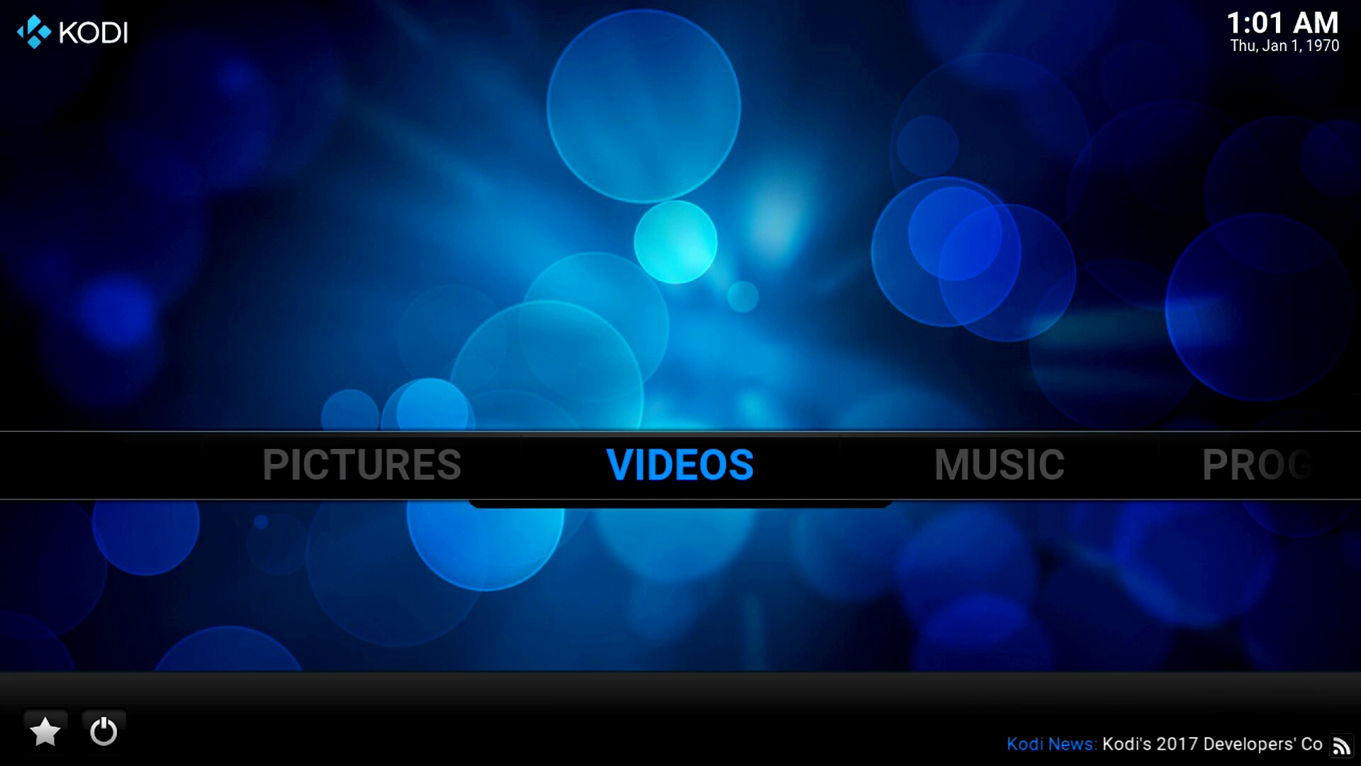